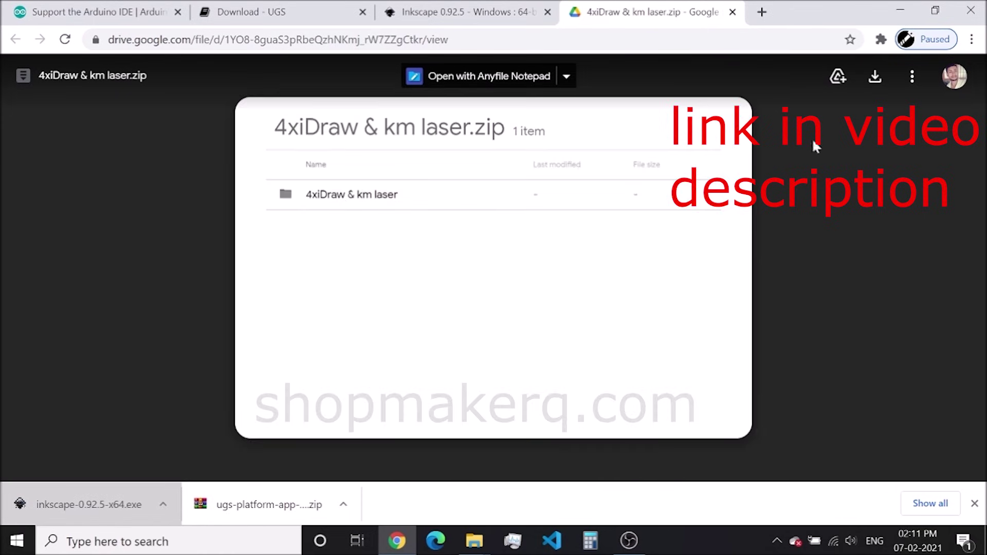
Step: Download 4xiDraw & km laser.zip and extract it in the Downloads folder
click(874, 77)
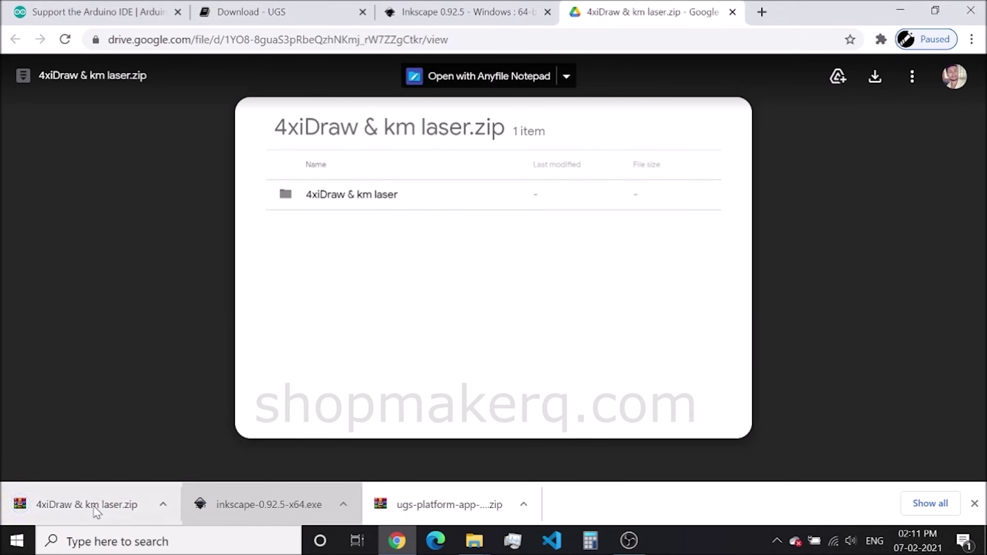
right_click(95, 504)
click(150, 464)
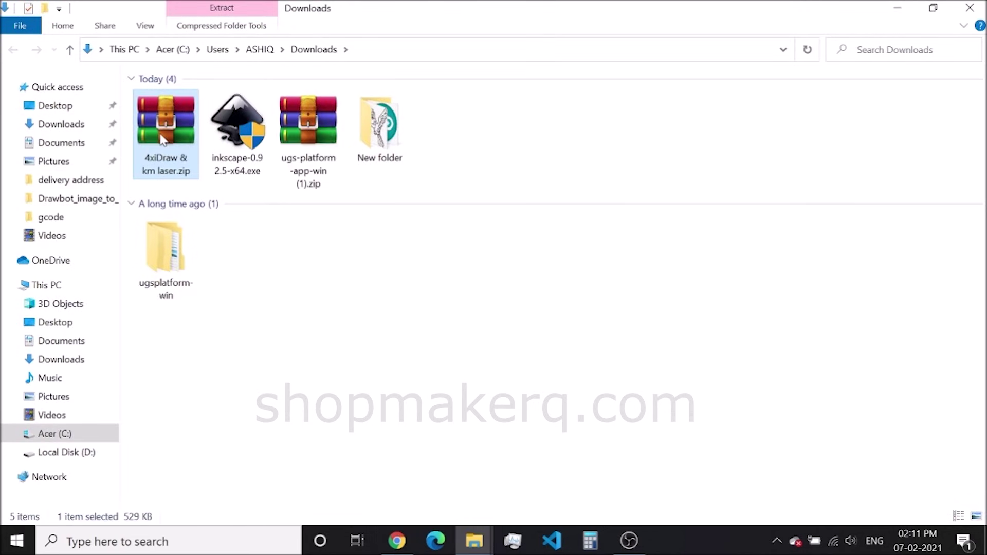
right_click(163, 140)
click(229, 212)
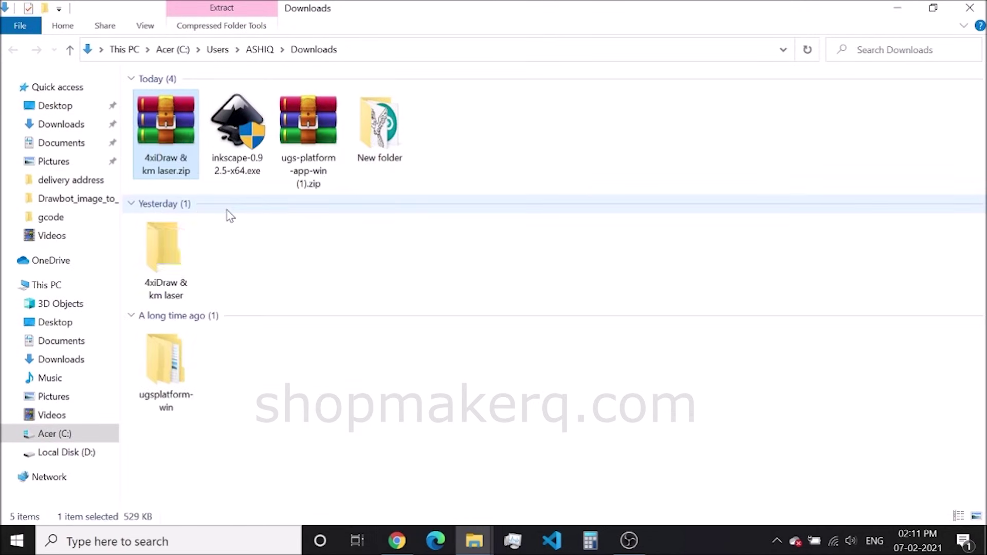
Step: Copy all the files inside the extracted 4xiDraw & km laser folder
double_click(165, 247)
drag(132, 100, 453, 507)
right_click(433, 353)
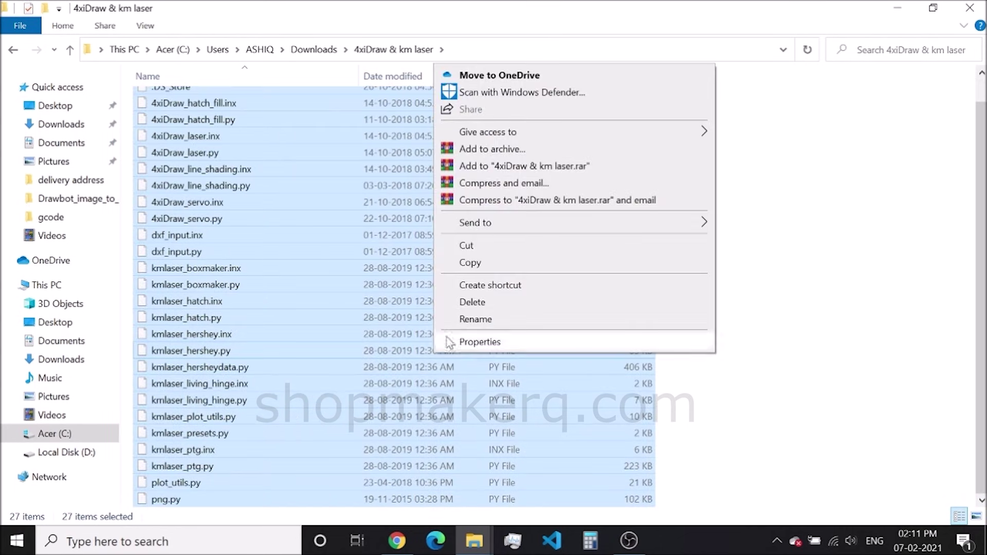
click(470, 263)
Step: Go to Inkscape's installation folder from its desktop shortcut and open share > extensions
click(894, 8)
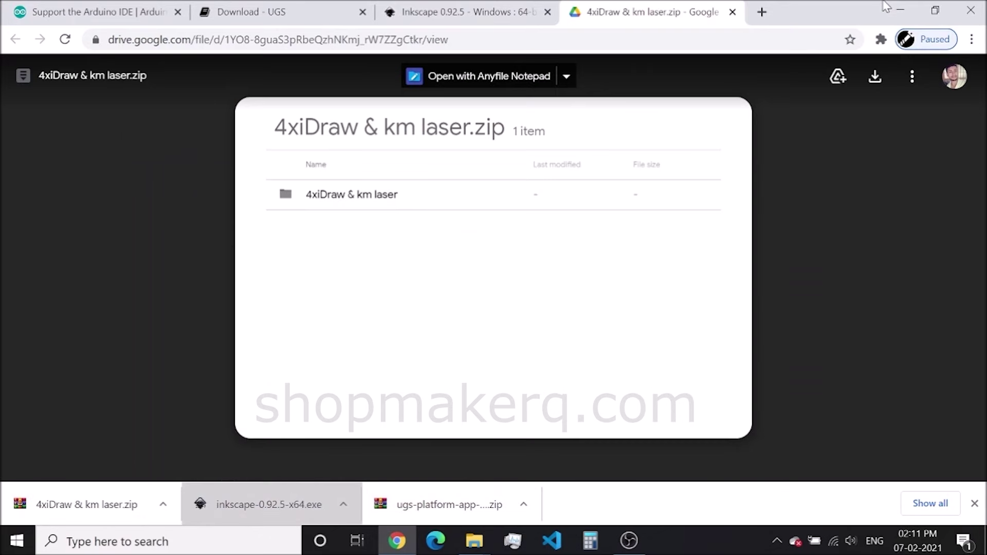
click(886, 6)
right_click(88, 442)
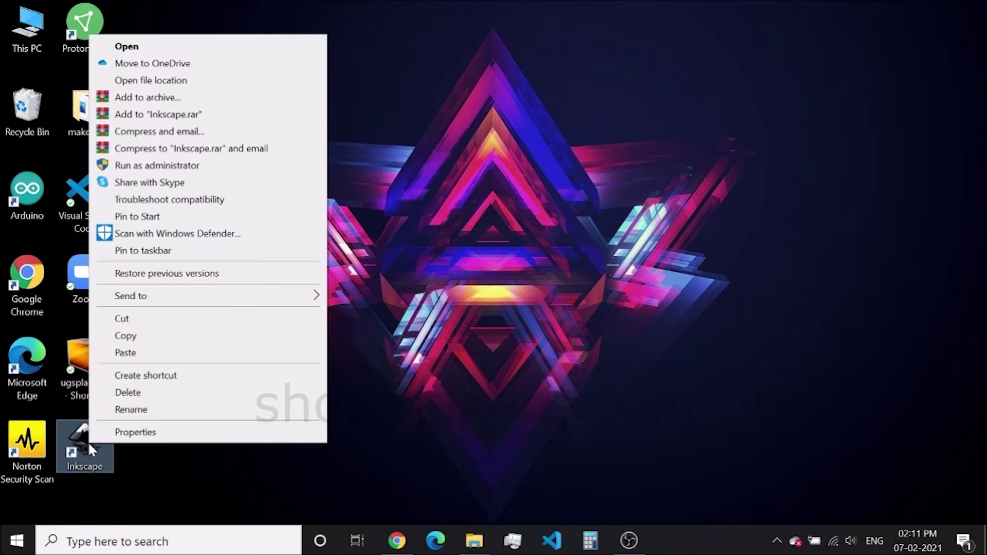
click(180, 83)
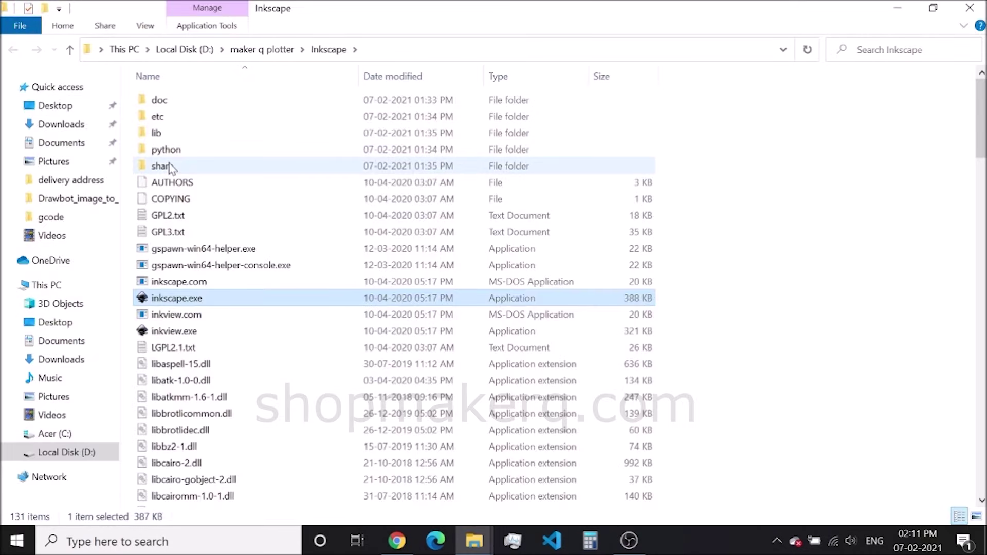
double_click(169, 166)
double_click(187, 149)
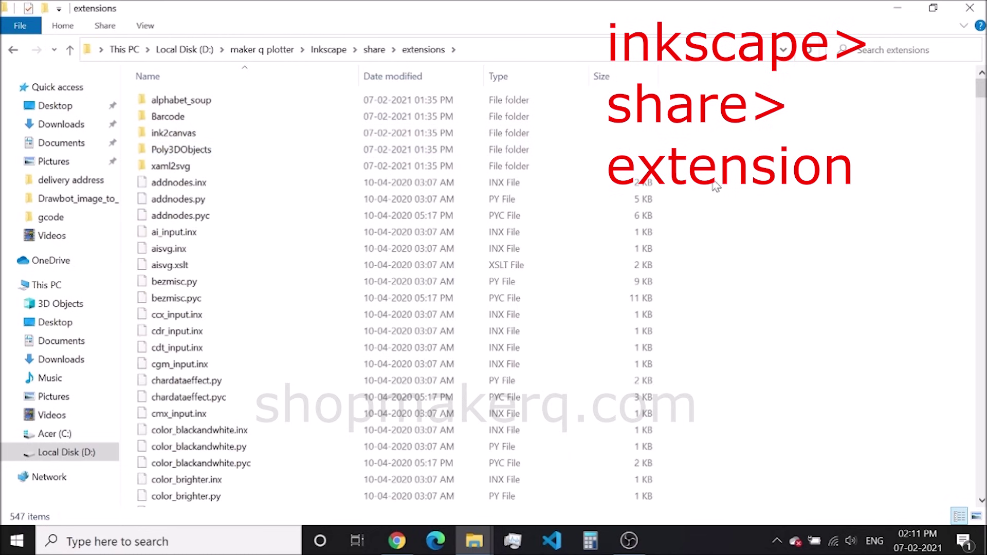
Step: Paste the copied files into the extensions folder, replacing files with the same names, and close the folder window
right_click(730, 213)
click(771, 321)
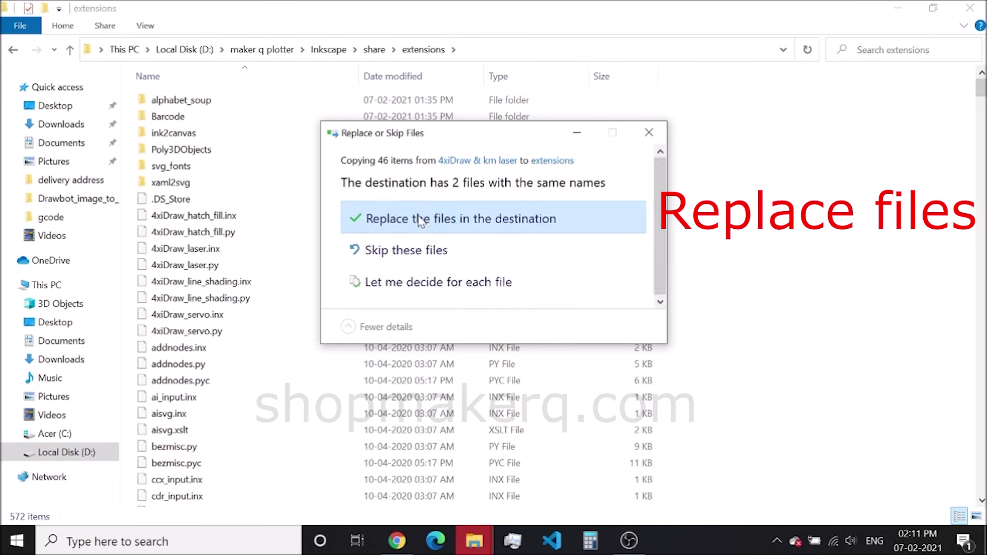
click(386, 222)
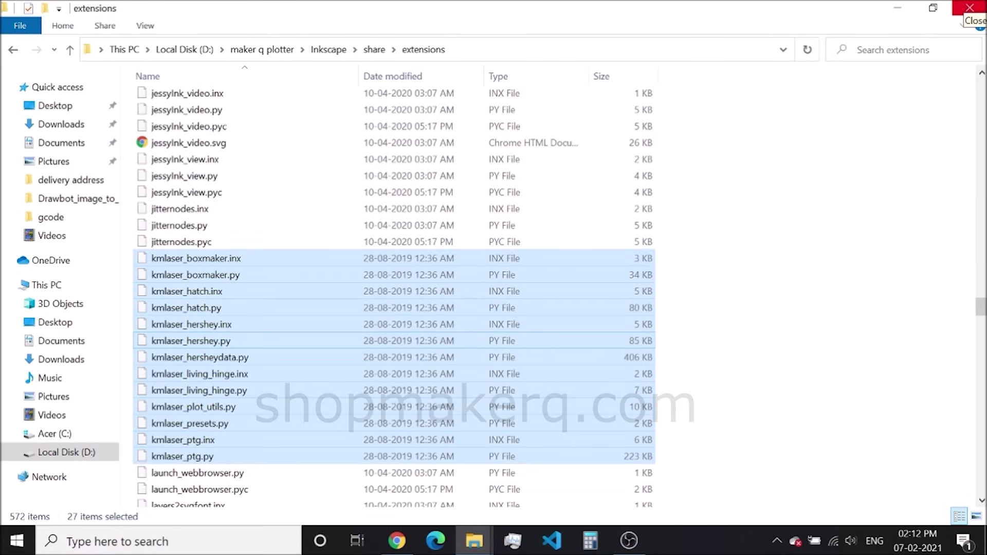
click(969, 7)
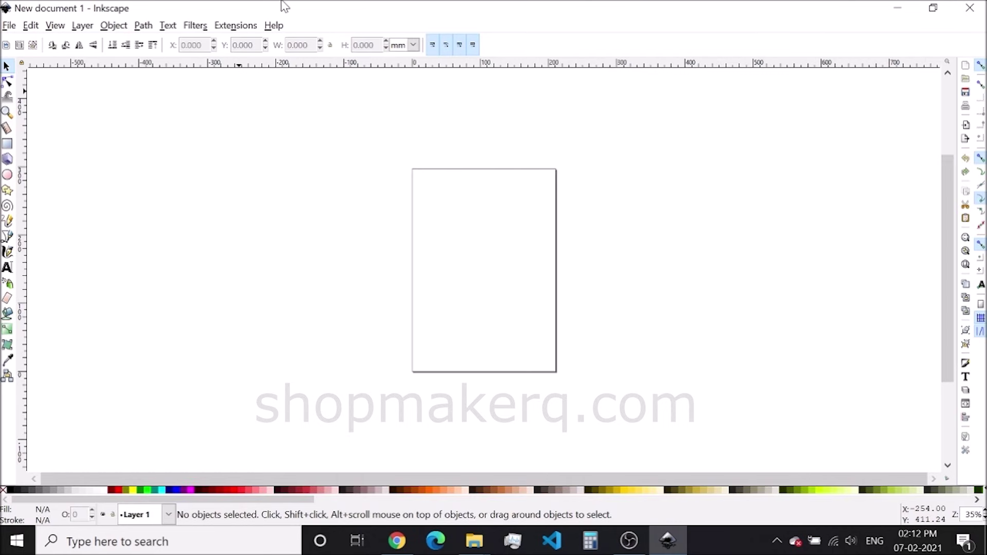
Step: Check Inkscape's installed extensions for the 4xiDraw Tools and KM LASER commands
click(234, 25)
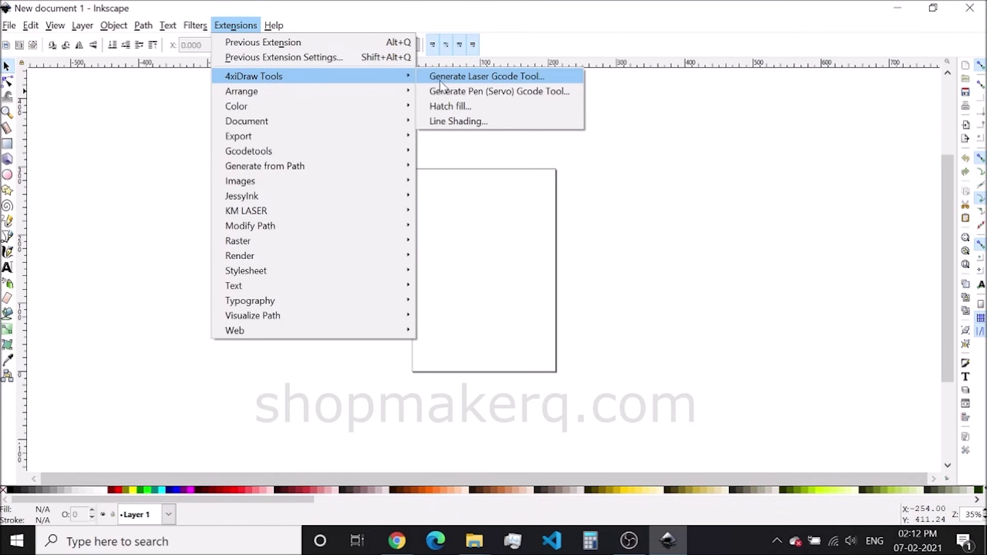
mouse_move(396, 216)
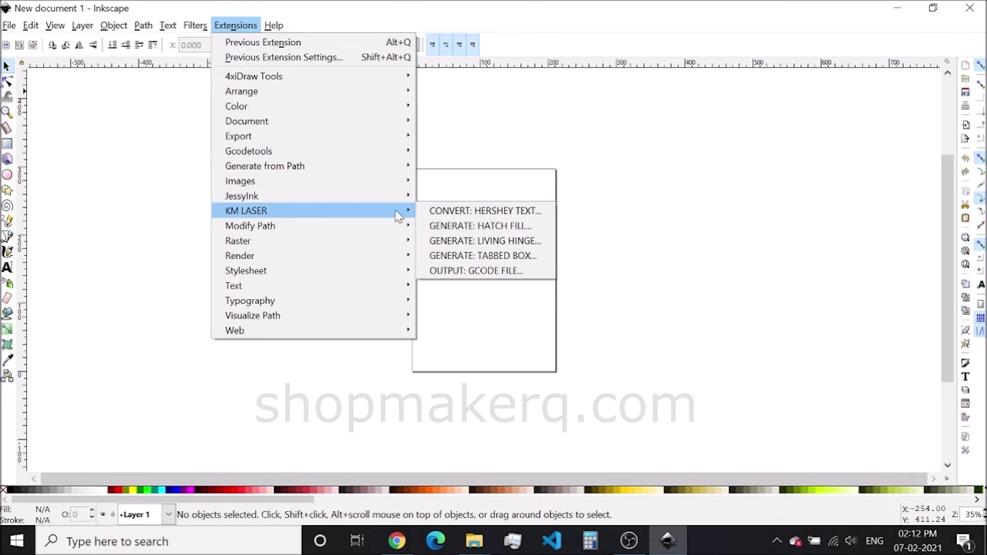
click(659, 81)
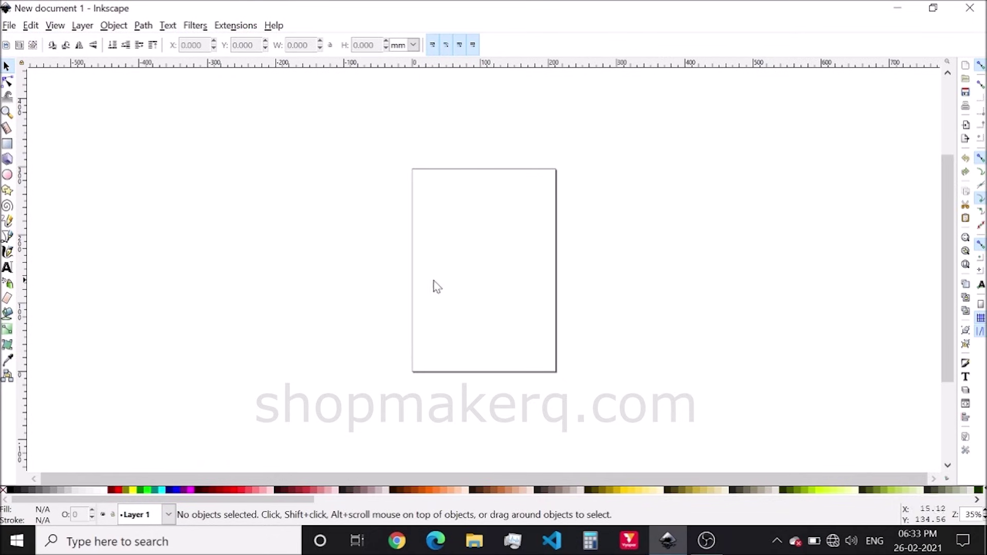
Step: Check the page size in the document properties
click(8, 25)
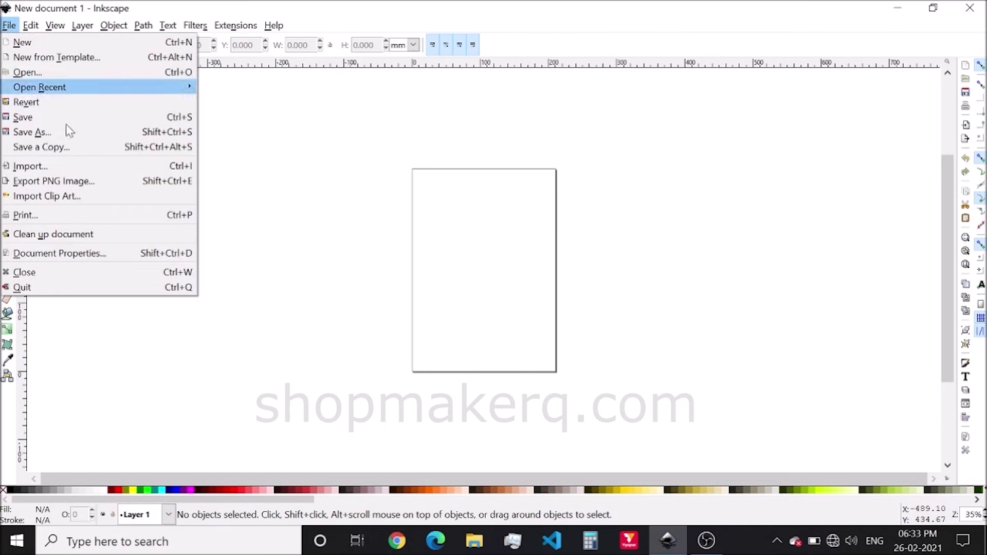
click(69, 254)
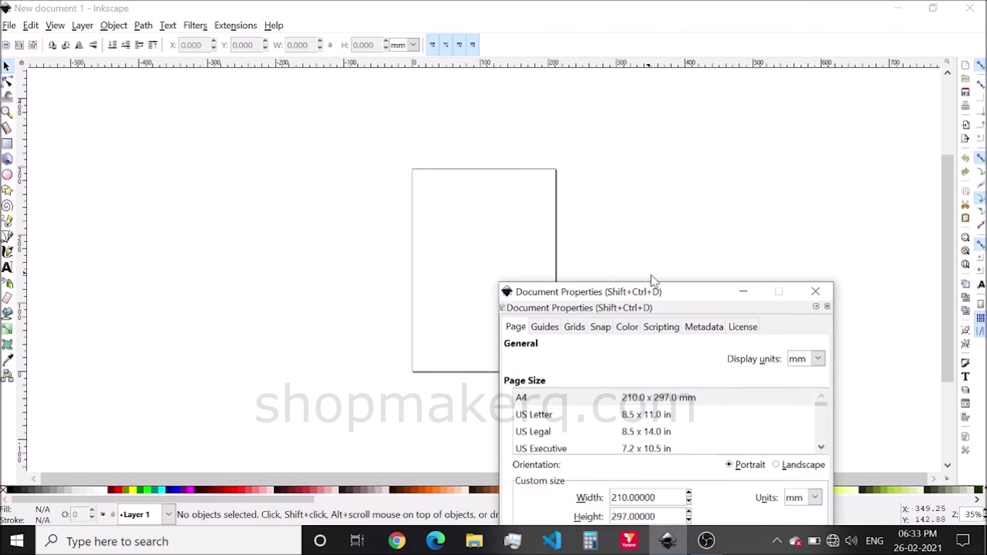
drag(622, 296, 165, 89)
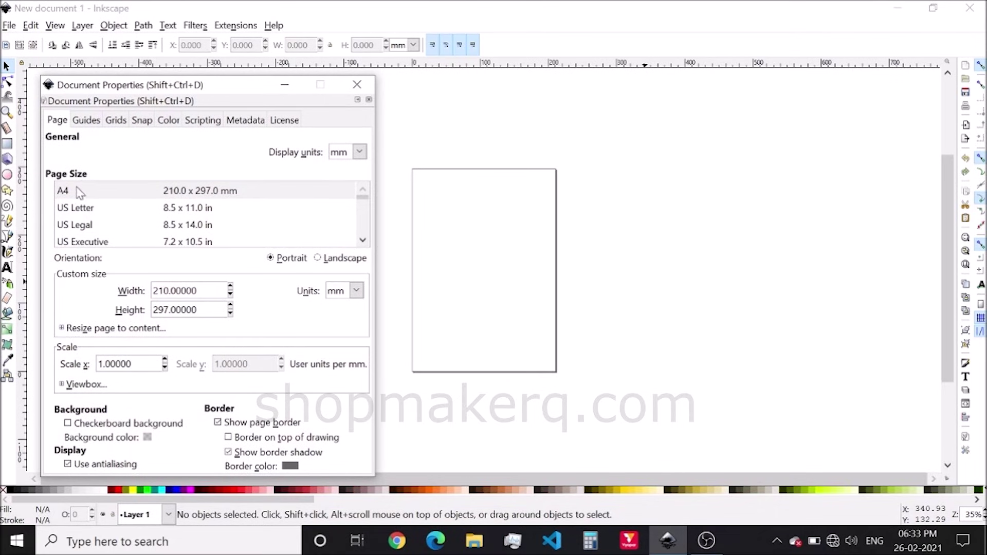
click(356, 85)
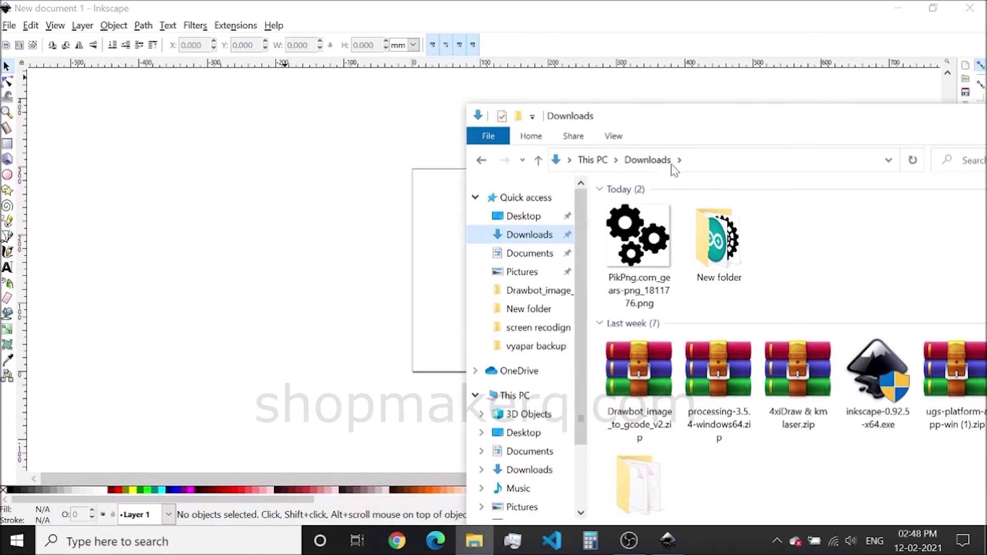
Step: Import the gears PNG from Downloads as an embedded image and place it overlapping the page
drag(638, 239, 421, 257)
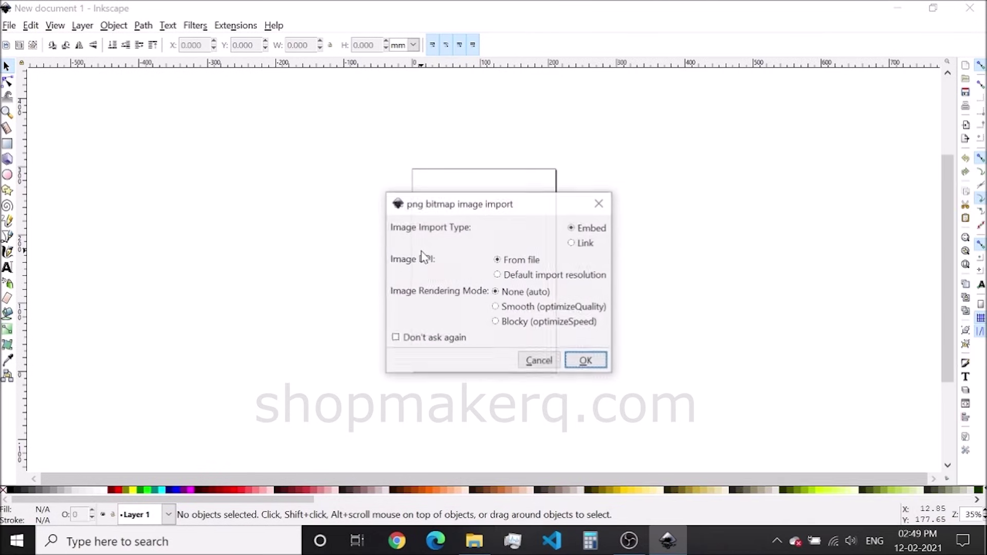
click(592, 358)
drag(595, 357, 557, 265)
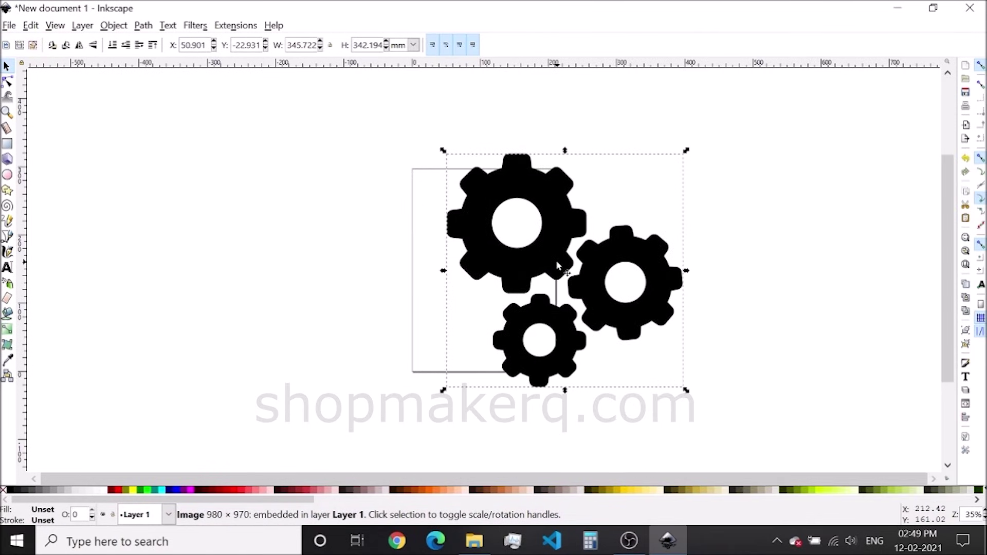
click(337, 335)
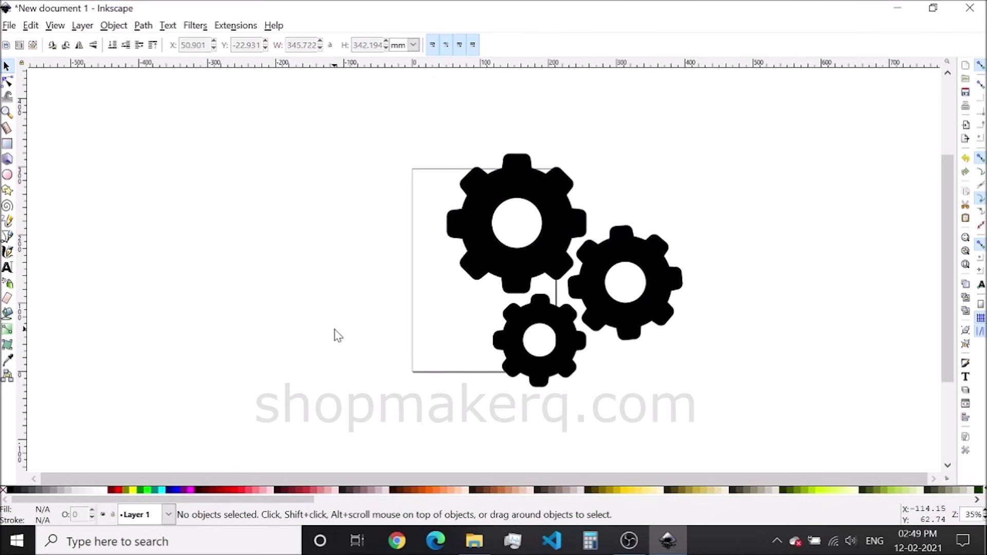
Step: Trace the gears image into a path with Trace Bitmap, using brightness cutoff at threshold 0.640 with live preview on
click(554, 257)
right_click(554, 257)
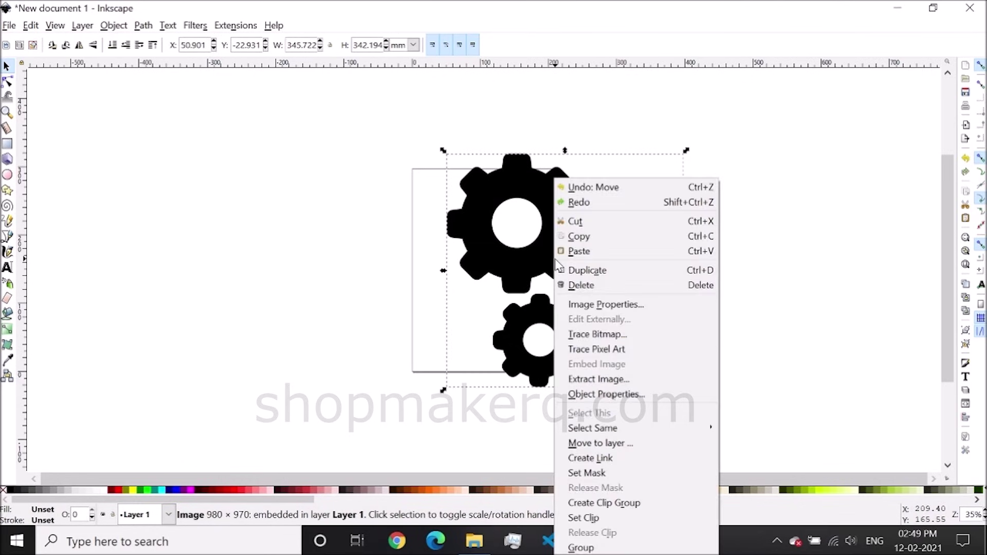
click(597, 335)
click(231, 226)
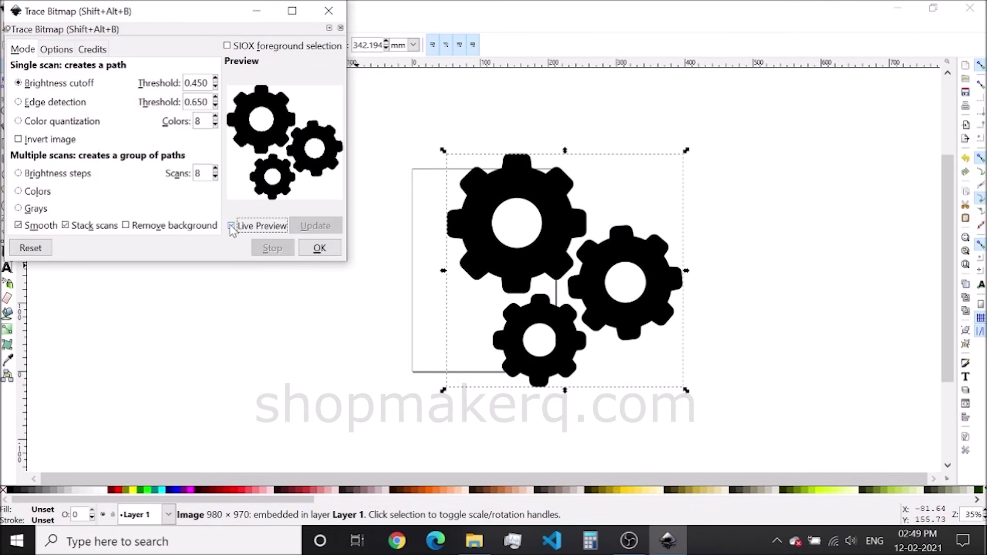
click(216, 79)
click(216, 79)
click(320, 248)
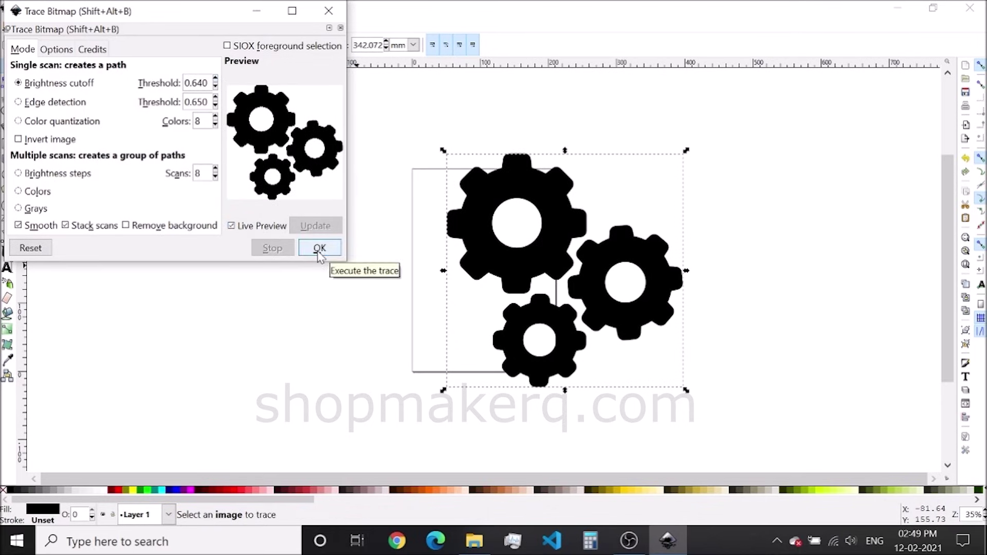
click(329, 10)
Step: Move the traced gears path to the right of the original image and display its nodes
mouse_move(488, 199)
mouse_down()
mouse_move(725, 165)
mouse_move(728, 184)
mouse_up()
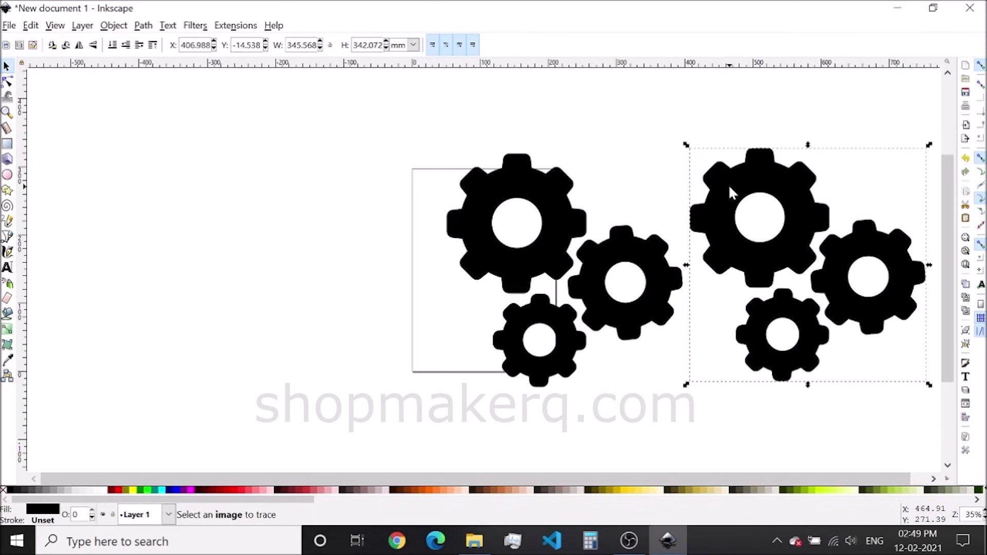
click(597, 197)
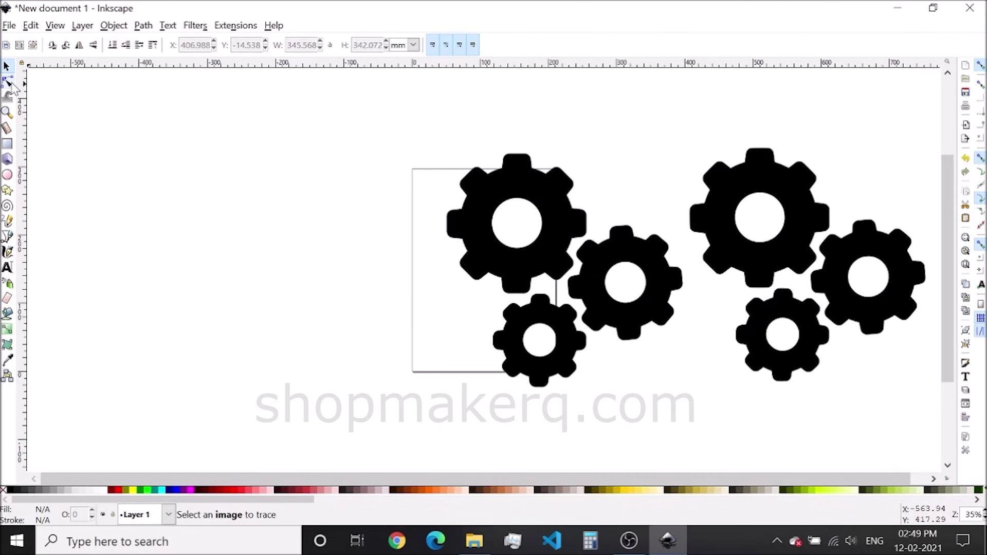
click(7, 82)
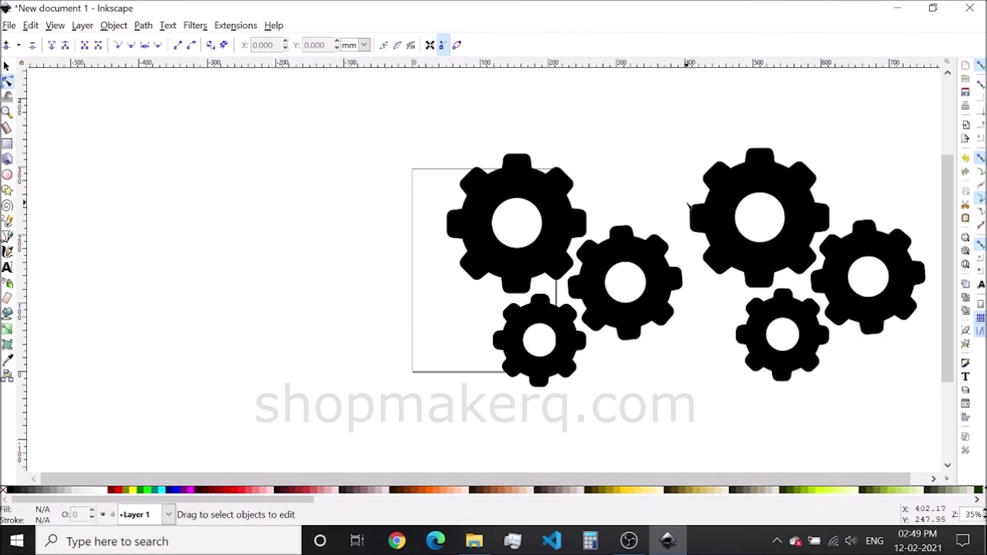
click(714, 185)
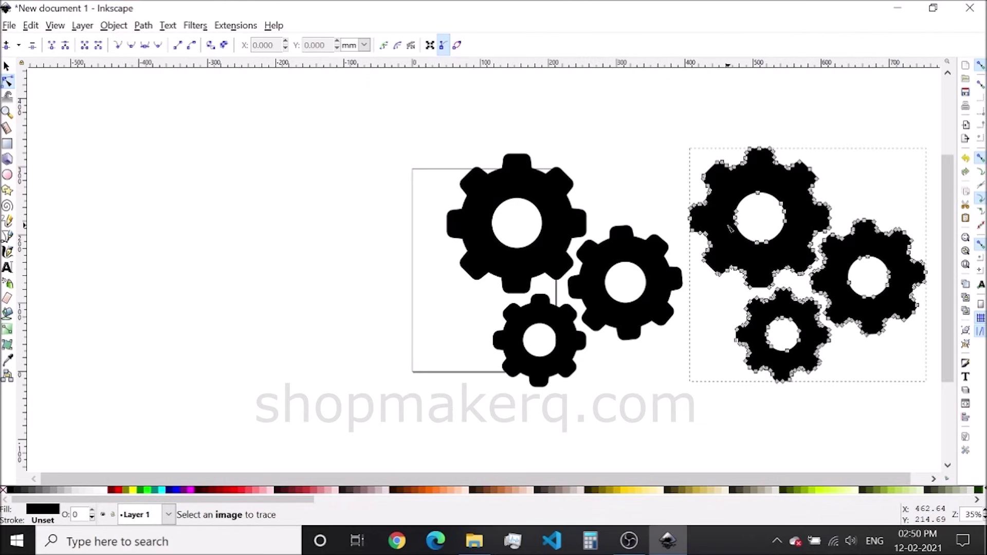
Step: Delete the original bitmap image of the gears, leaving only the traced path
click(562, 223)
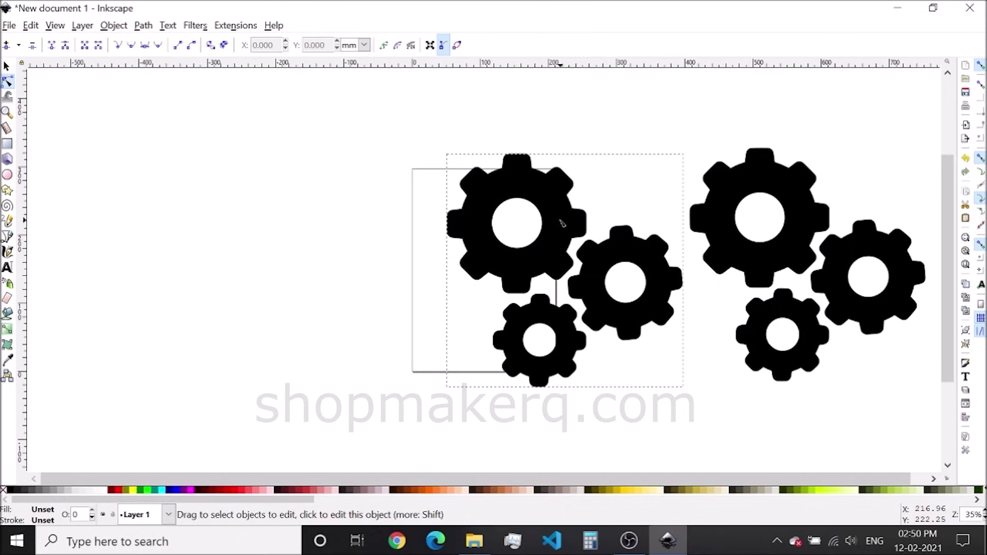
click(7, 65)
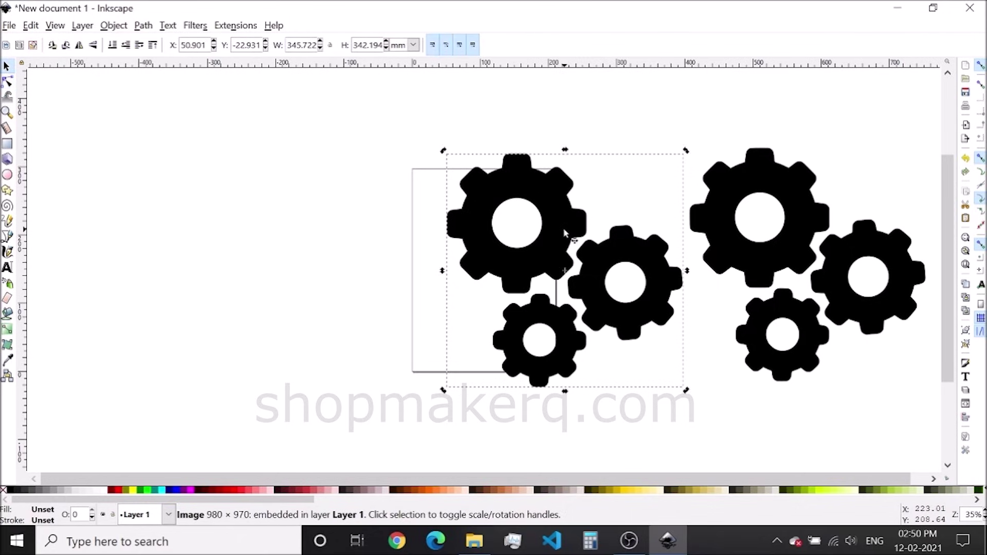
key(Delete)
Step: Scale the traced gears proportionally to about 170 × 168 mm and position them inside the page's lower-left corner
click(740, 247)
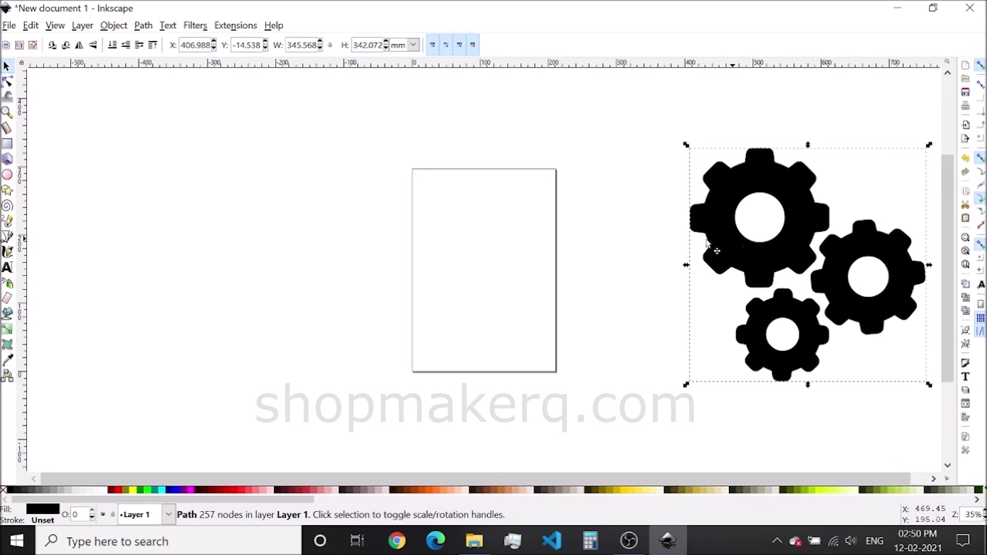
drag(708, 244, 411, 241)
ctrl+drag(634, 148, 545, 266)
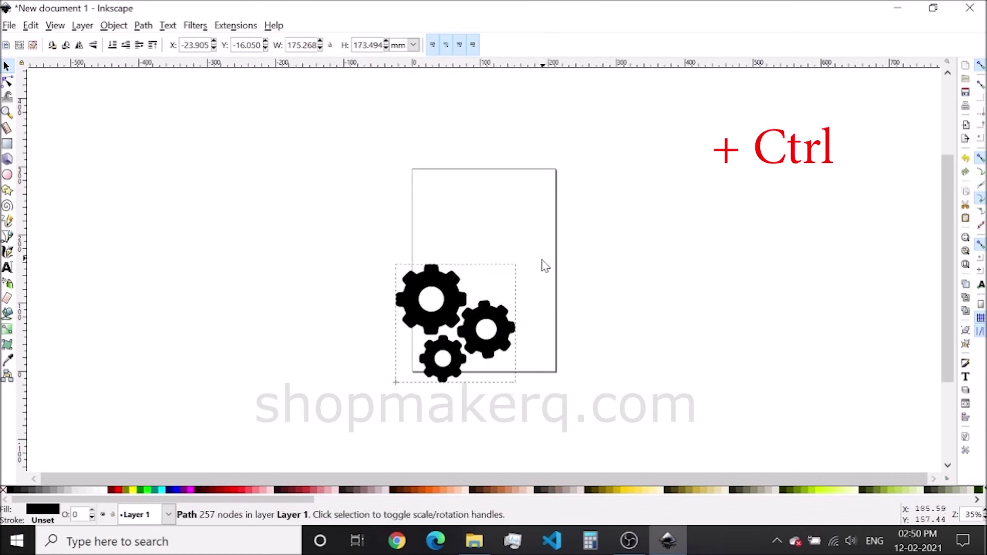
drag(445, 311, 461, 300)
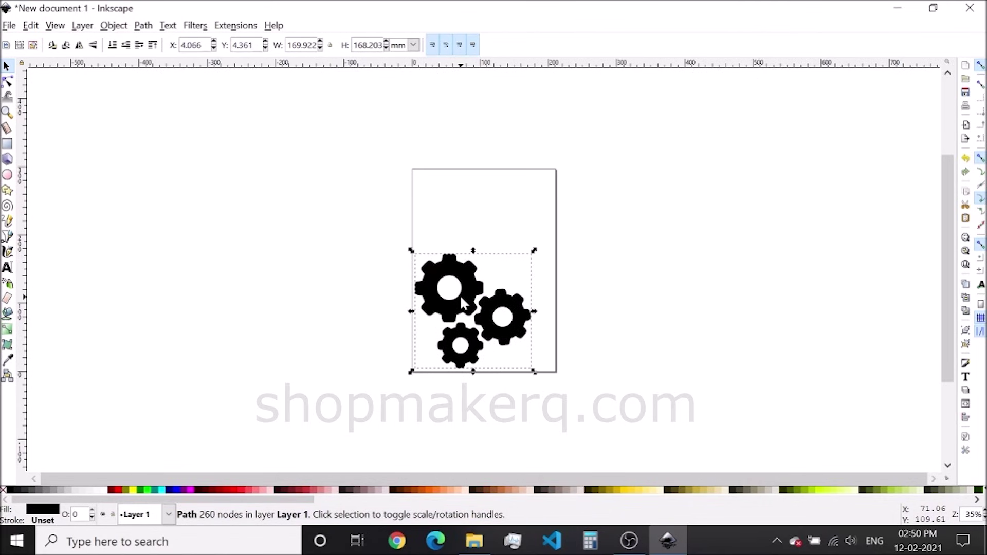
Step: Configure the Generate Pen (Servo) Gcode Tool with pen-down command M05, drawing speed 10000, servo up angle 80, down angle 0 and delay 0.1
click(234, 26)
mouse_move(334, 76)
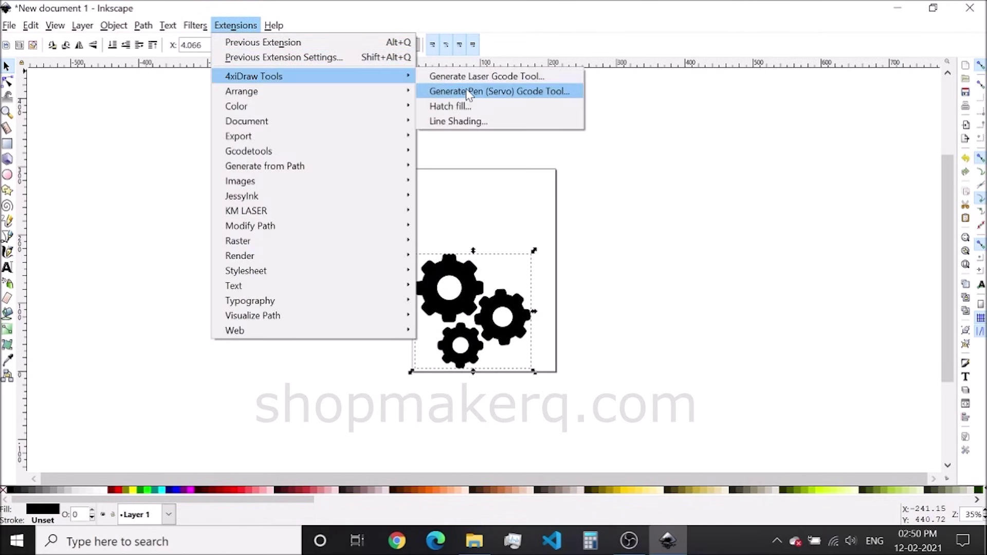
click(468, 92)
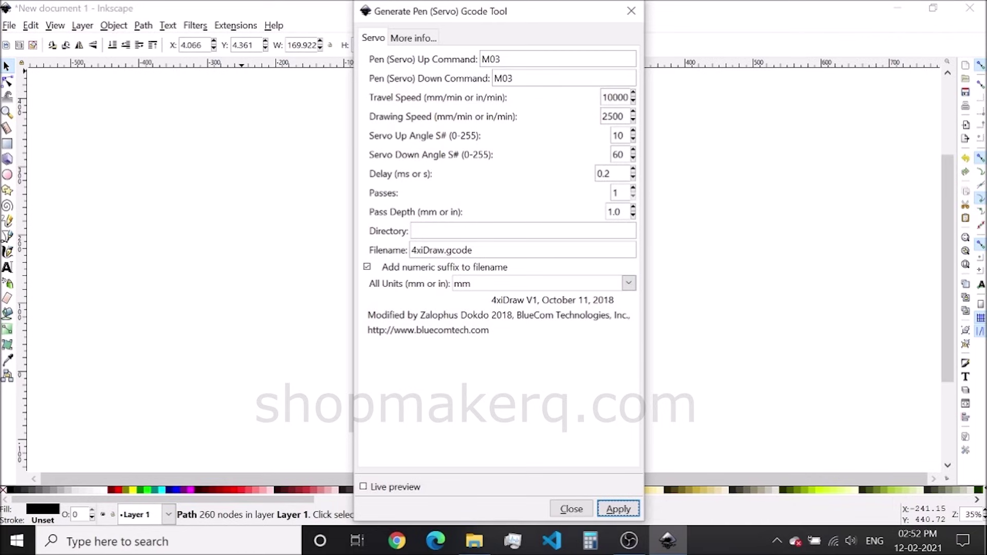
click(512, 78)
key(BackSpace)
double_click(613, 116)
text(10000)
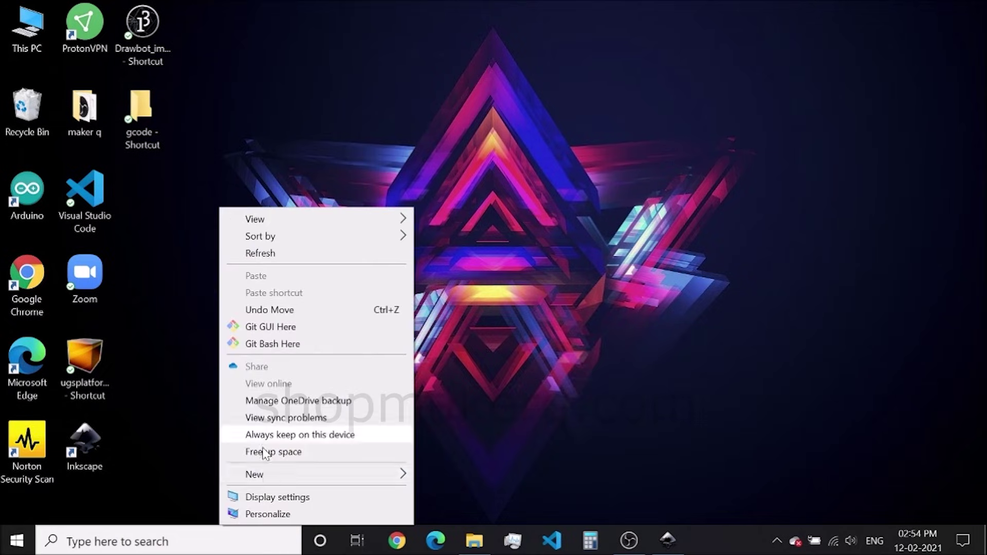
Step: Create a new folder named "inkscape gcode" on the desktop
mouse_move(253, 473)
click(467, 269)
text(inkscape gcode)
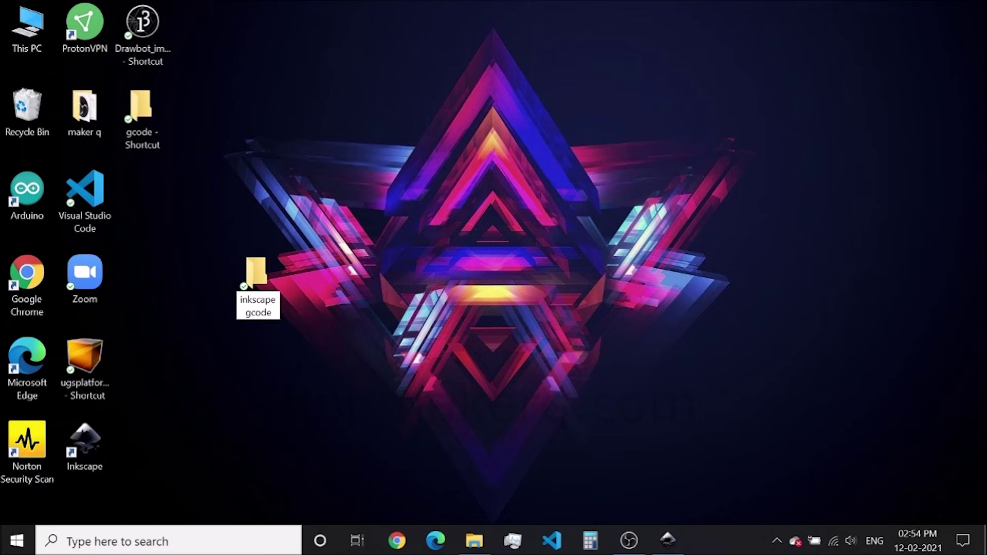
key(Return)
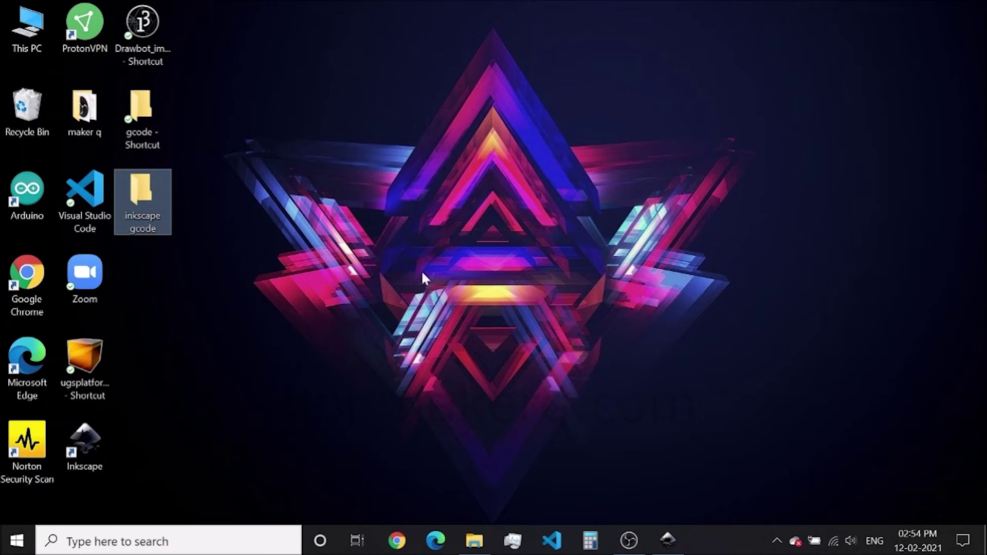
Step: Copy the inkscape gcode folder's path and enter it as the output directory in Inkscape's pen G-code tool
double_click(153, 197)
click(115, 78)
right_click(211, 74)
click(239, 116)
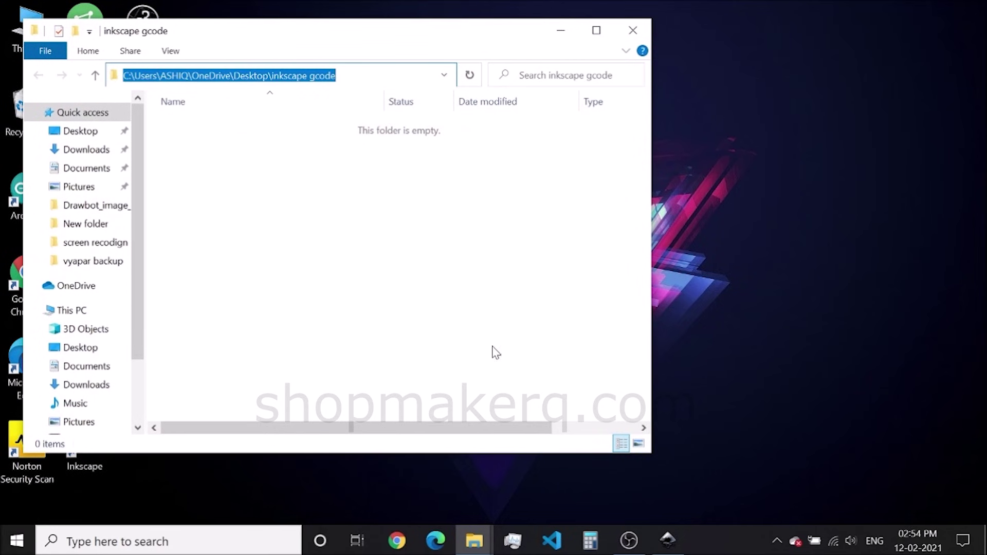
click(667, 540)
click(417, 231)
key(ctrl+v)
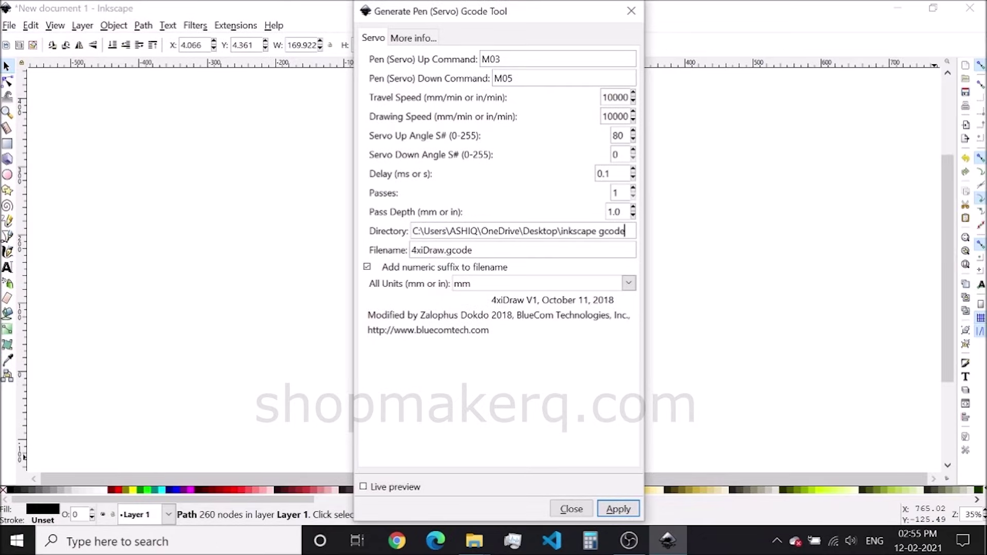
Step: Generate the G-code with the filename "gear outline.gcode" and open the inkscape gcode folder on the desktop
key(BackSpace)
key(BackSpace)
key(BackSpace)
key(BackSpace)
key(BackSpace)
key(BackSpace)
key(BackSpace)
text(gear outline)
click(619, 510)
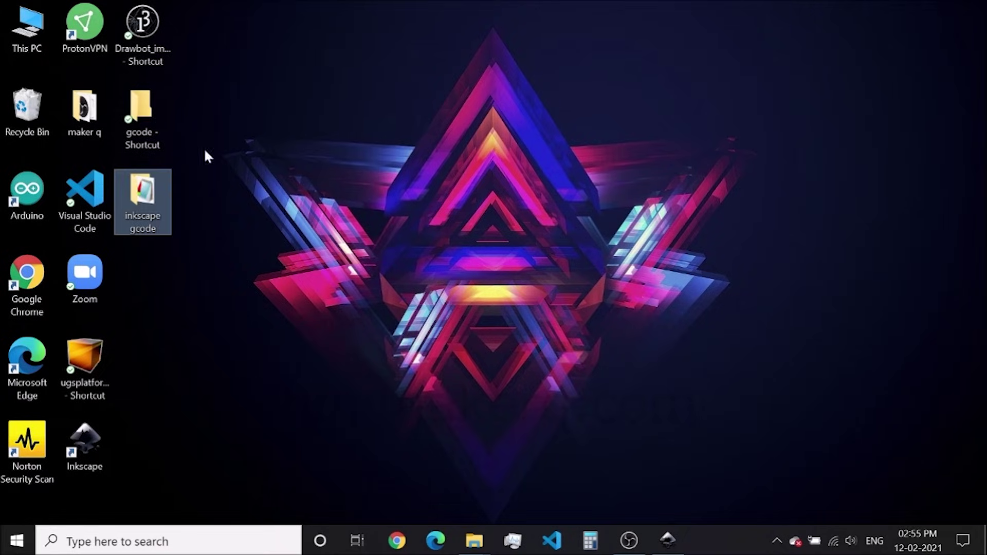
key(Return)
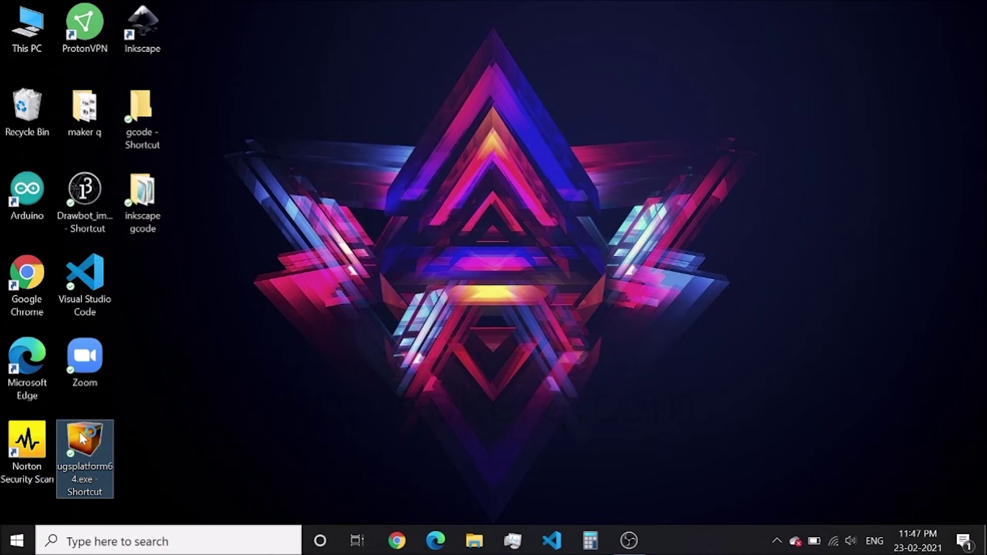
Step: Launch Universal Gcode Platform from the desktop and close its Welcome Page
double_click(79, 432)
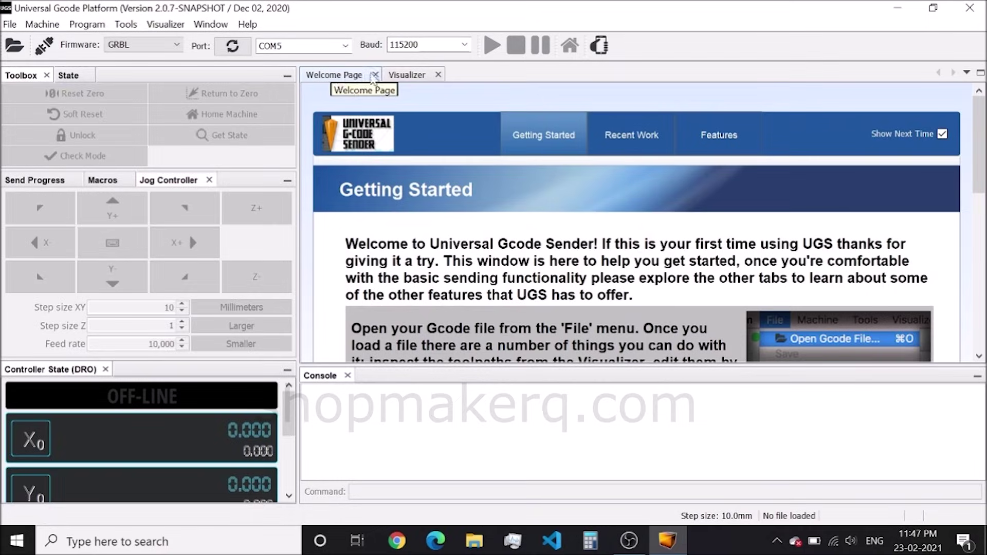
click(375, 76)
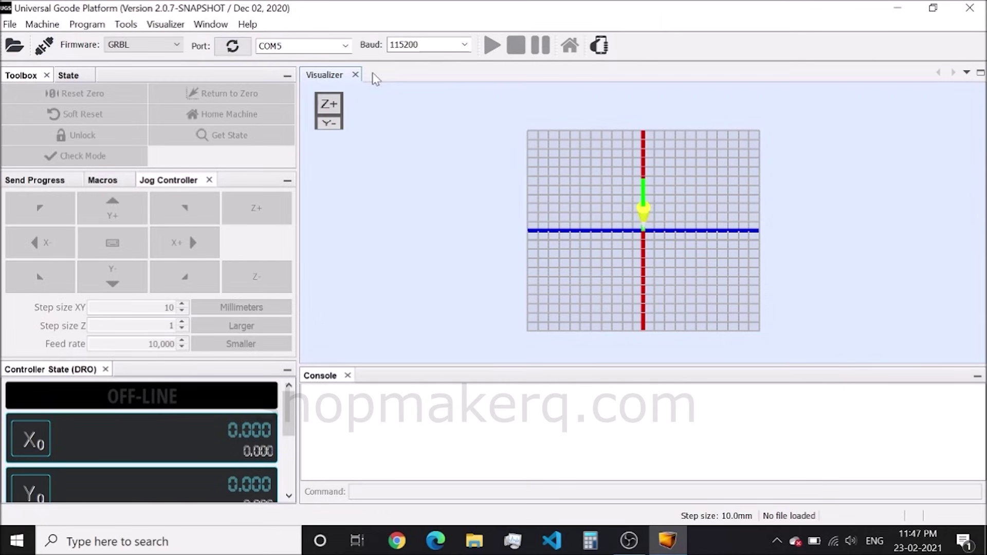
Step: Try to connect to the plotter on port COM52 at 115200 baud, and disconnect
click(231, 48)
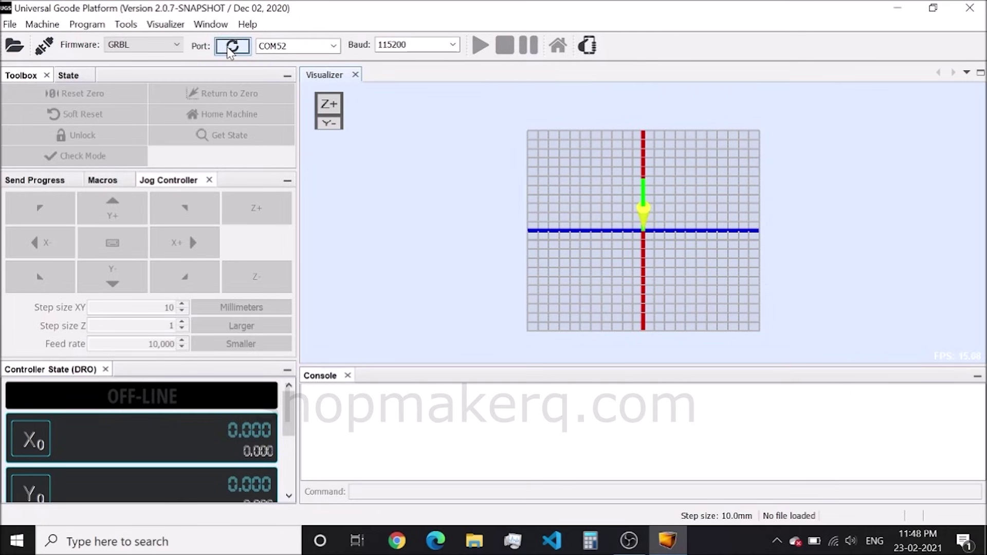
click(335, 45)
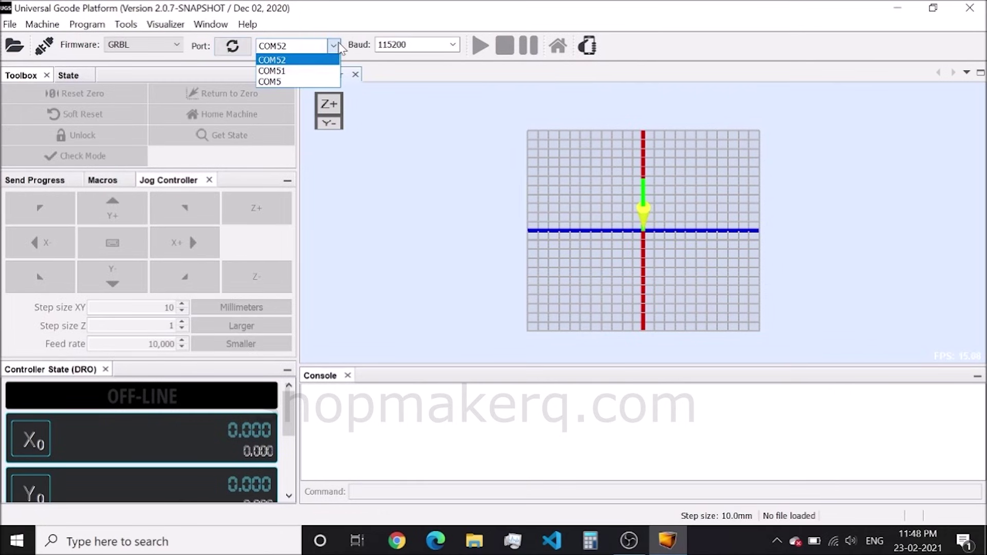
click(281, 60)
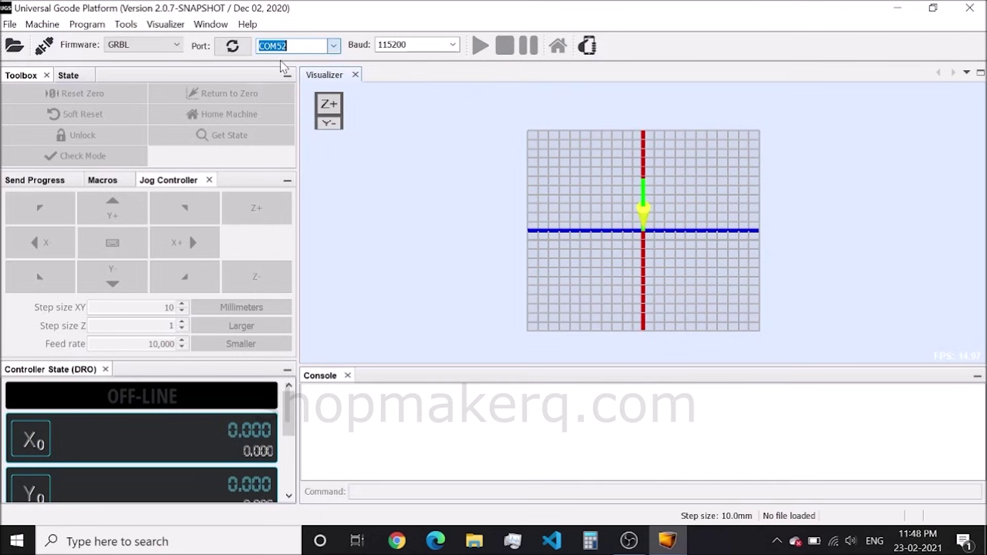
click(43, 45)
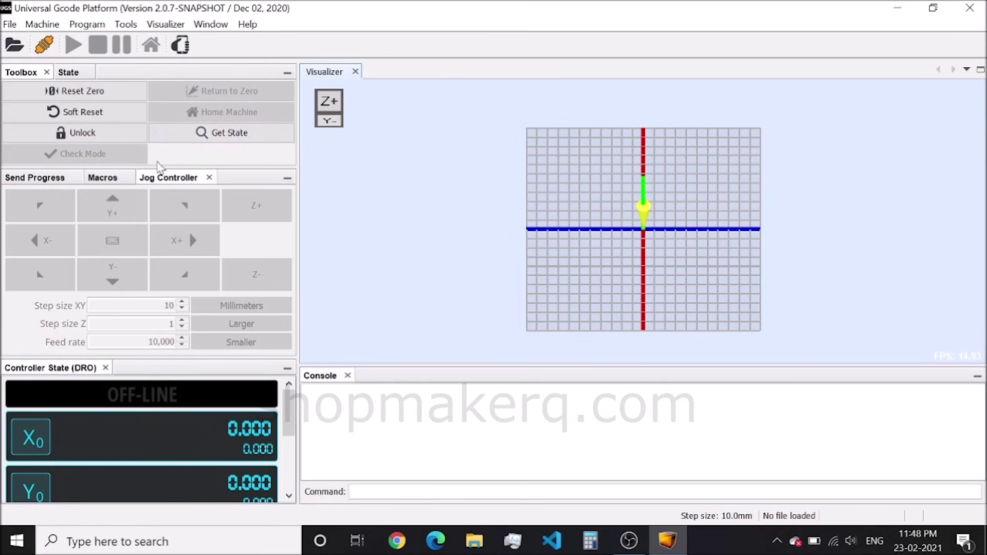
click(45, 47)
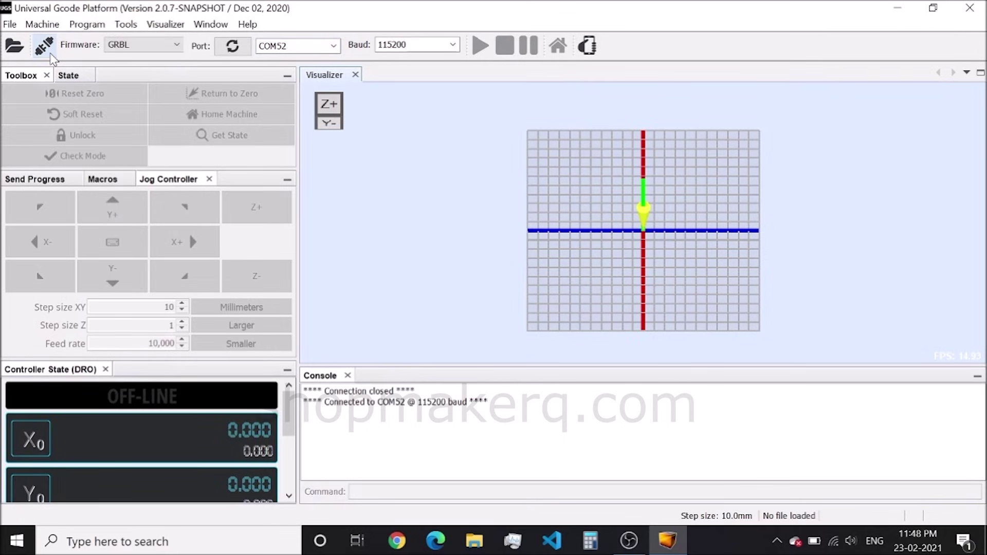
Step: Refresh and compare the available ports, select COM5 and connect to the plotter at 115200 baud
click(333, 45)
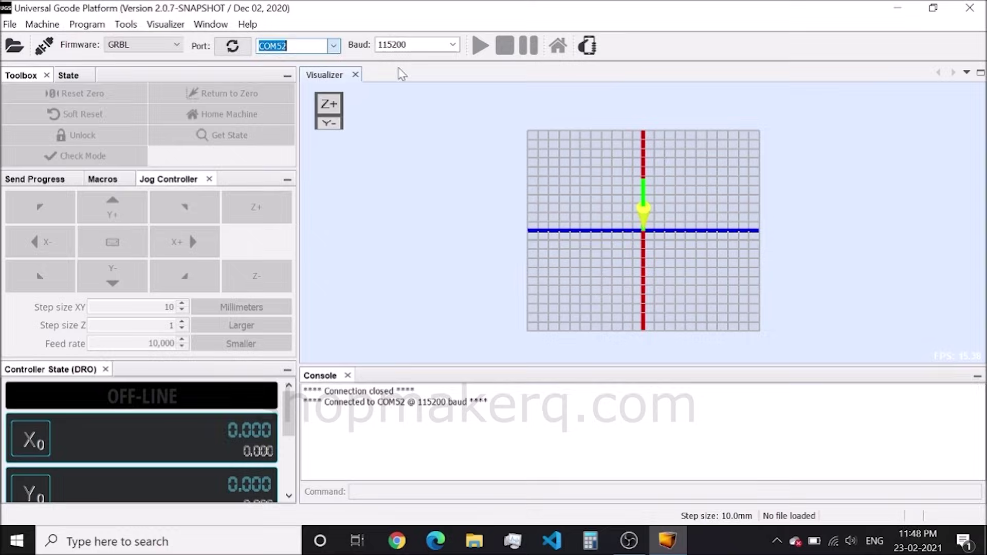
click(233, 46)
click(333, 45)
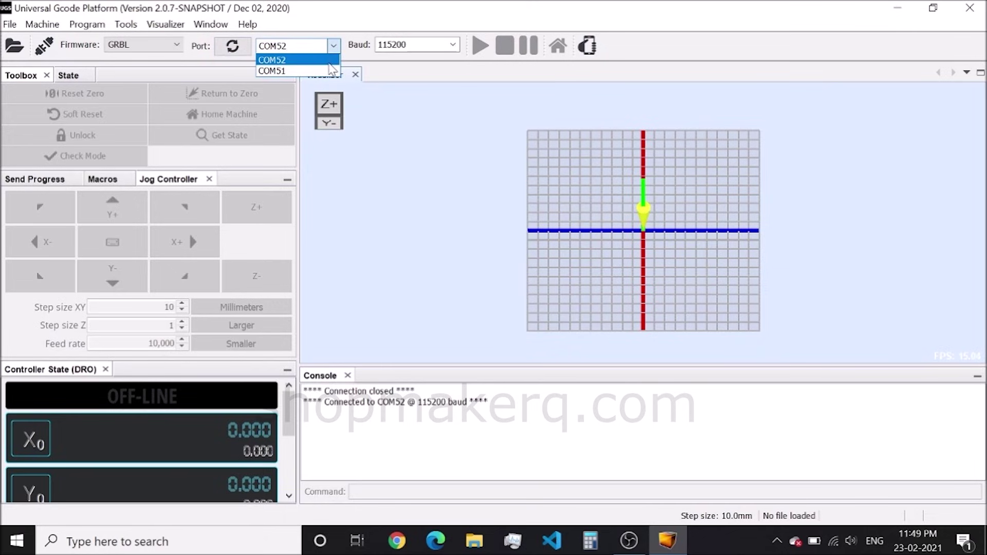
click(355, 55)
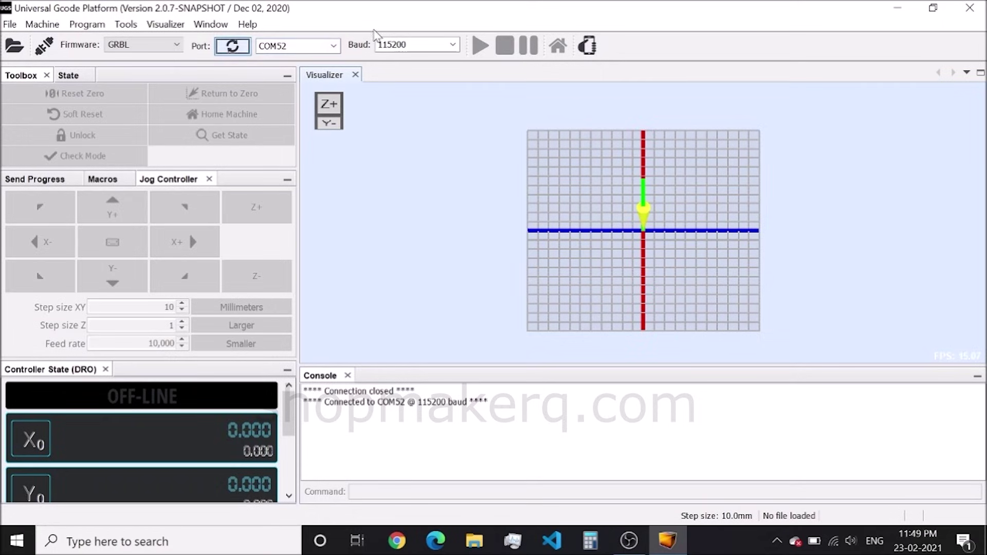
click(334, 51)
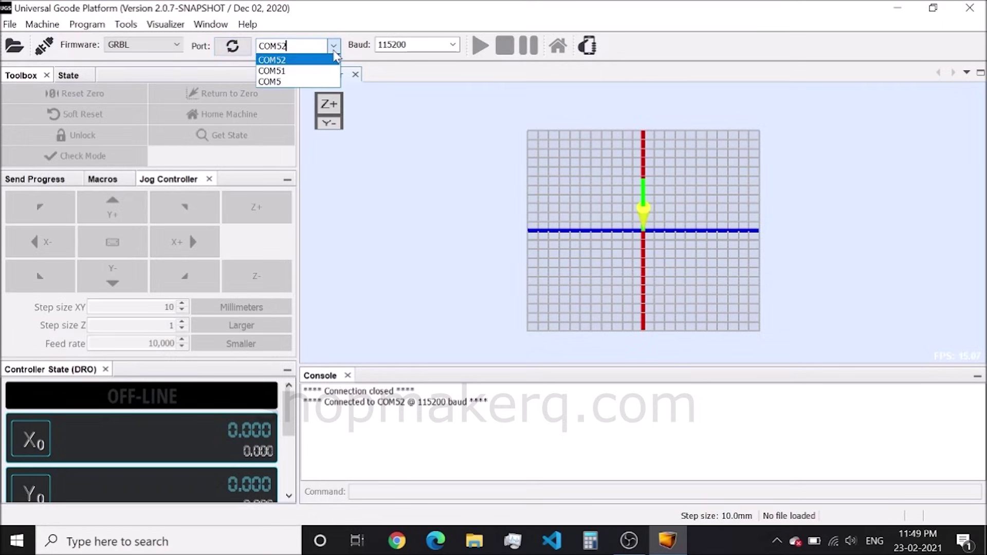
click(280, 81)
click(41, 51)
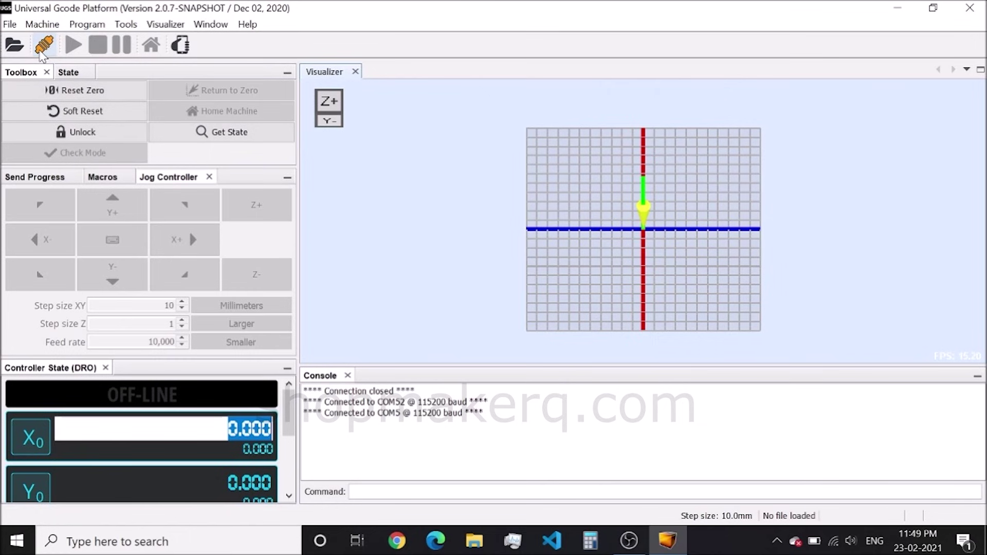
click(44, 47)
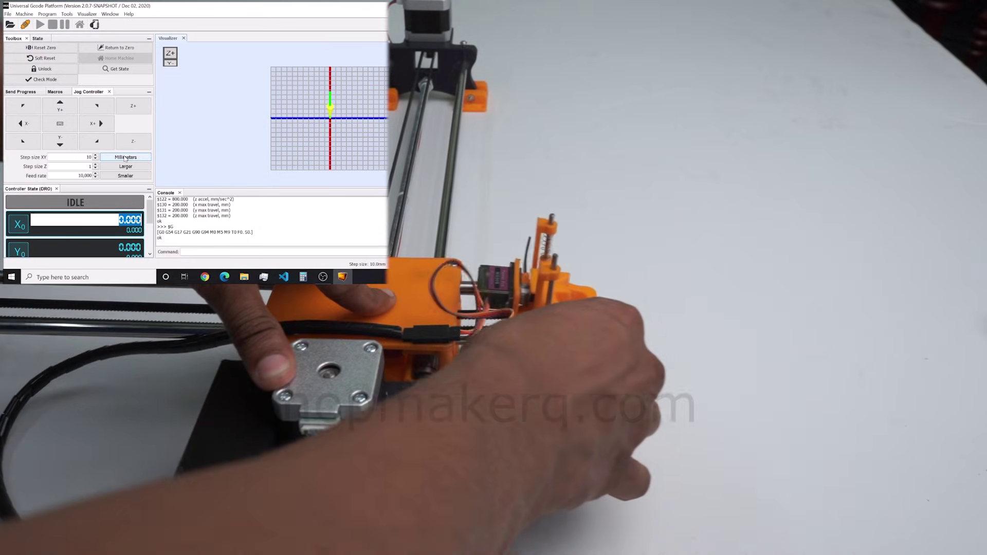
Step: Jog the pen carriage in the Y+ direction in 10 mm steps to Y 100
double_click(89, 166)
key(BackSpace)
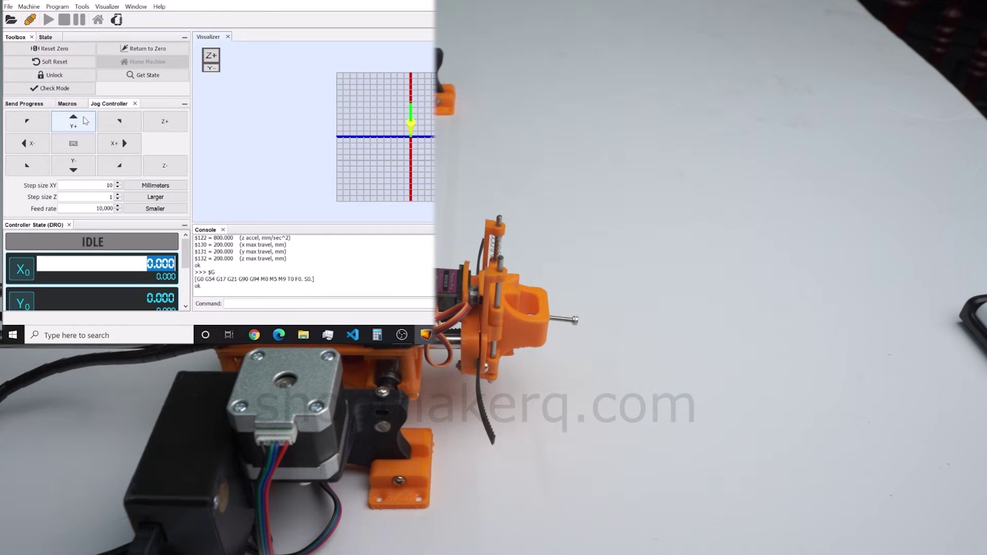
click(85, 121)
click(85, 120)
click(85, 120)
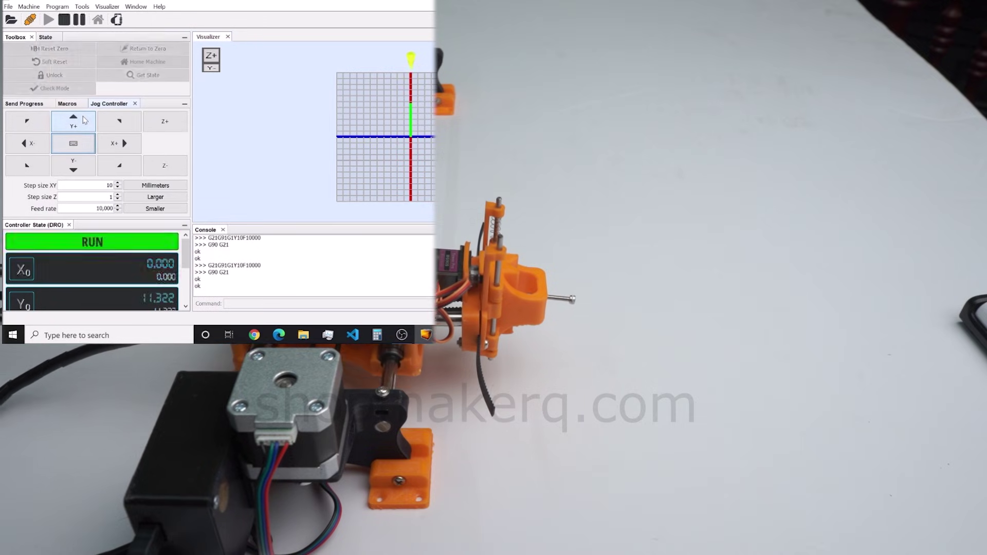
click(84, 120)
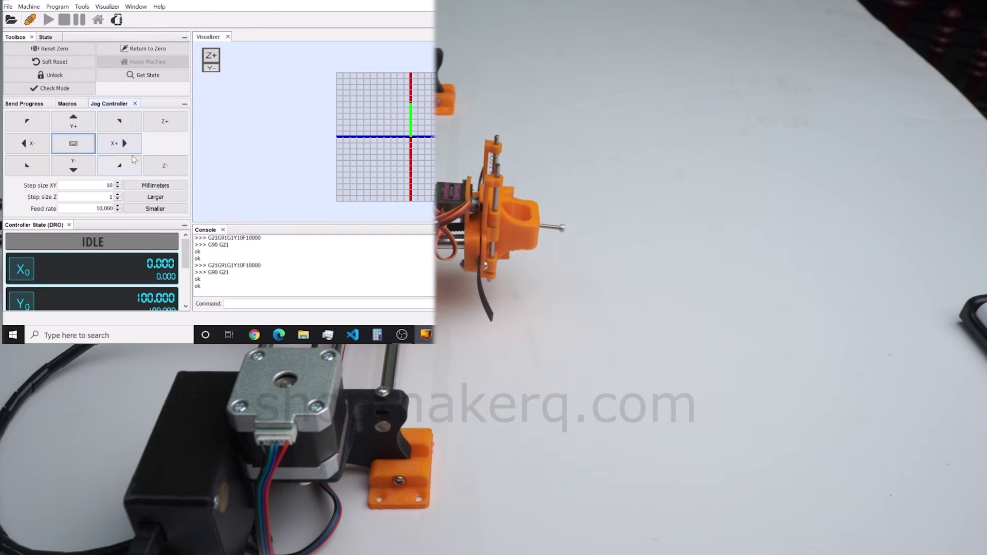
Step: Jog the pen carriage in the X+ direction to X 120 and return the machine to zero
click(119, 144)
click(120, 143)
click(119, 143)
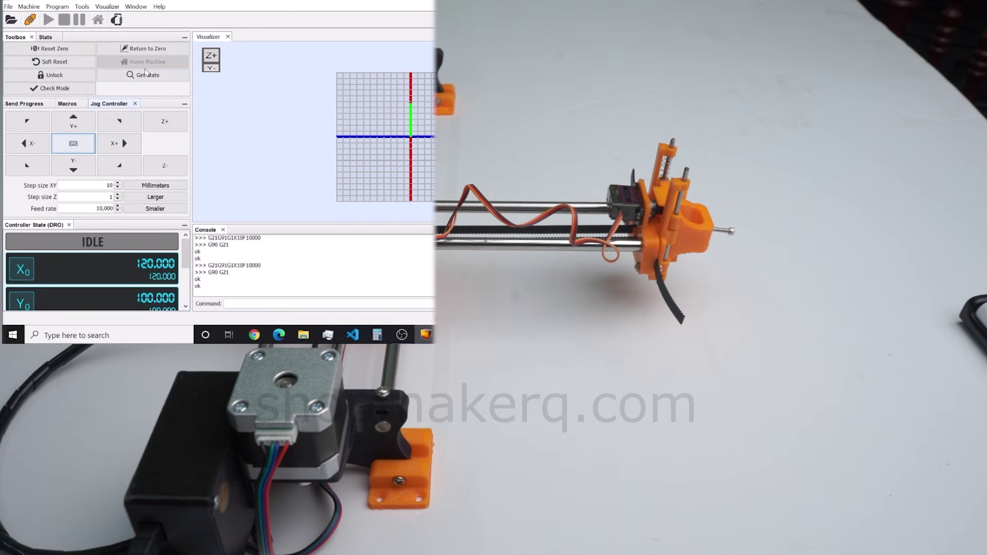
click(127, 49)
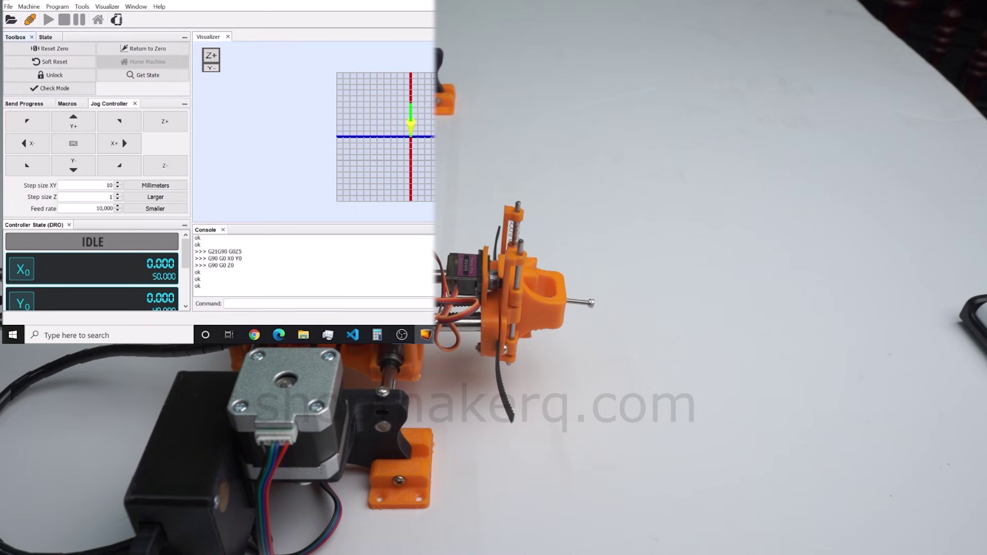
Step: Test the pen servo by sending the commands M03 S80, M05 S10 and M03 S80 to the machine
click(225, 303)
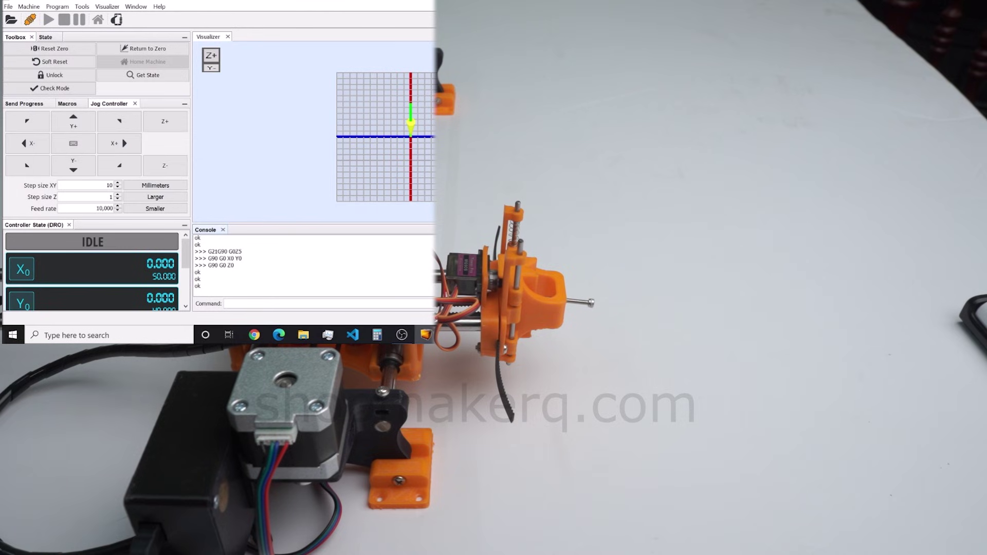
key(Caps_Lock)
text(M03 S80)
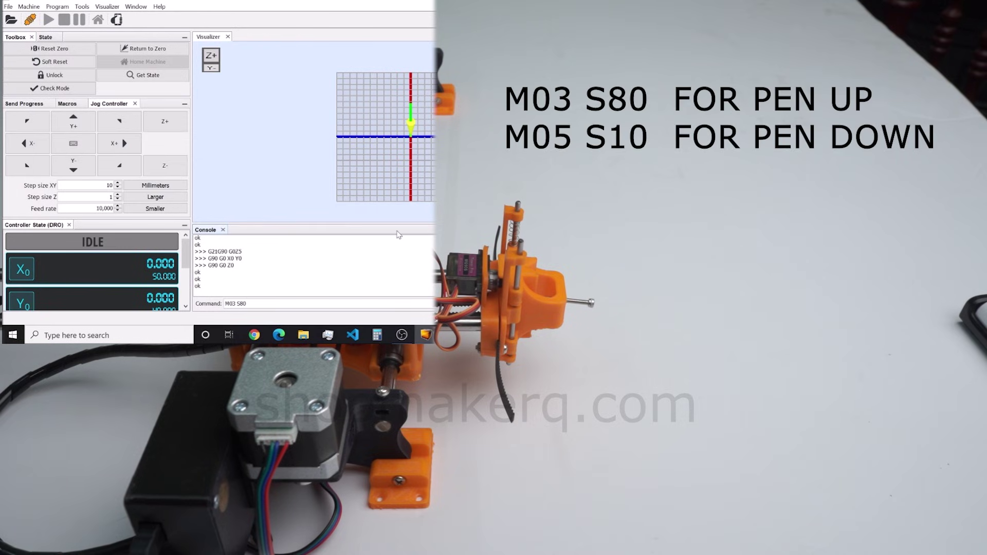
key(Return)
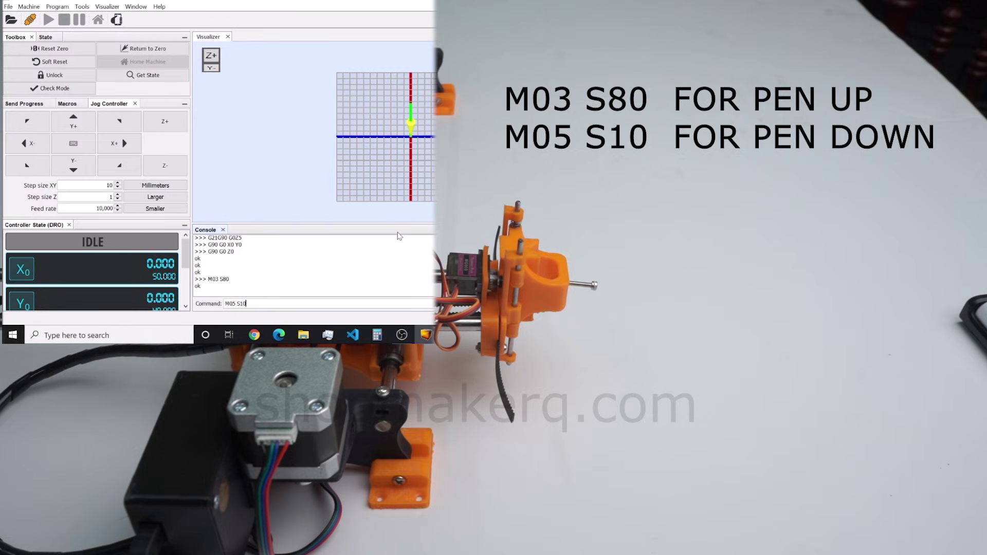
key(Return)
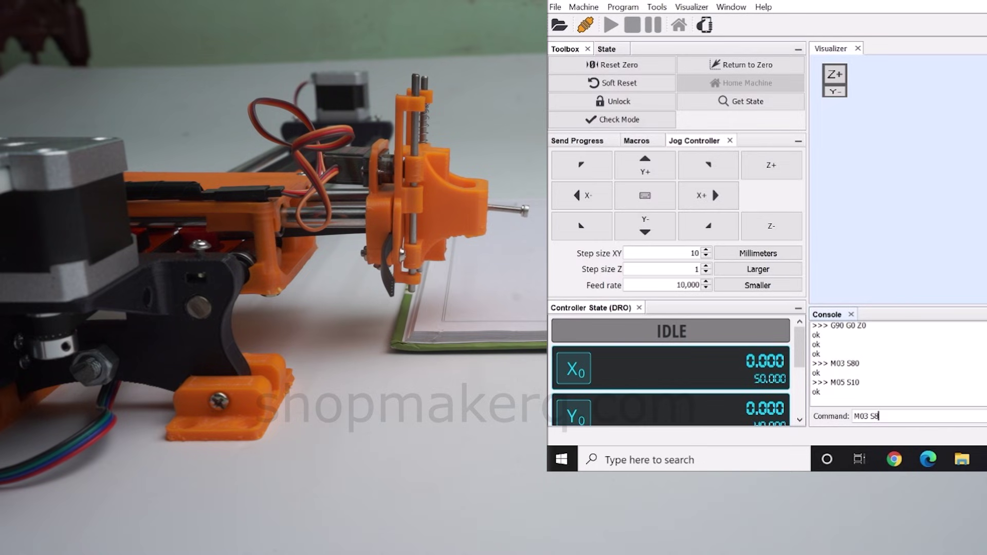
key(Return)
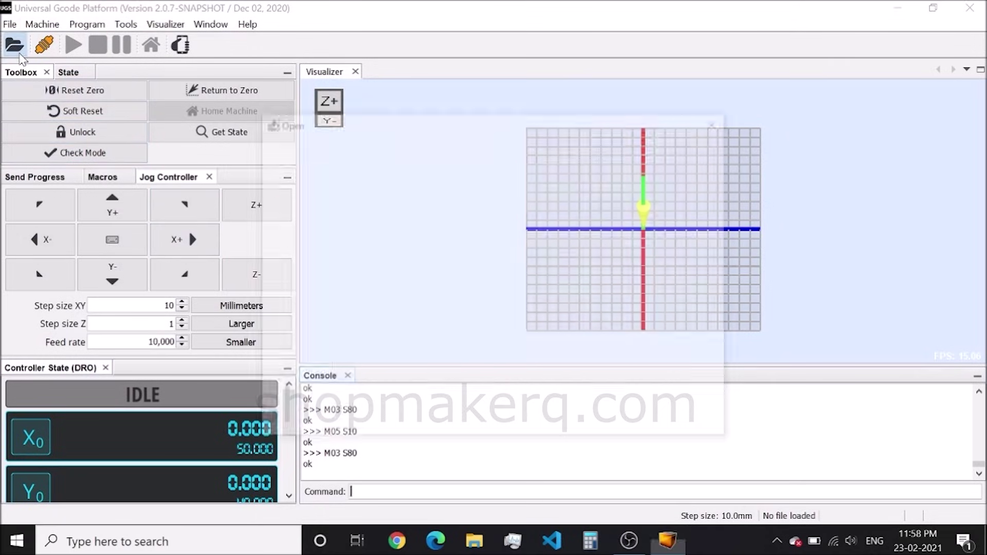
Step: Load gear outline_0001.gcode from the inkscape gcode folder and start sending it to the plotter
key(ctrl+o)
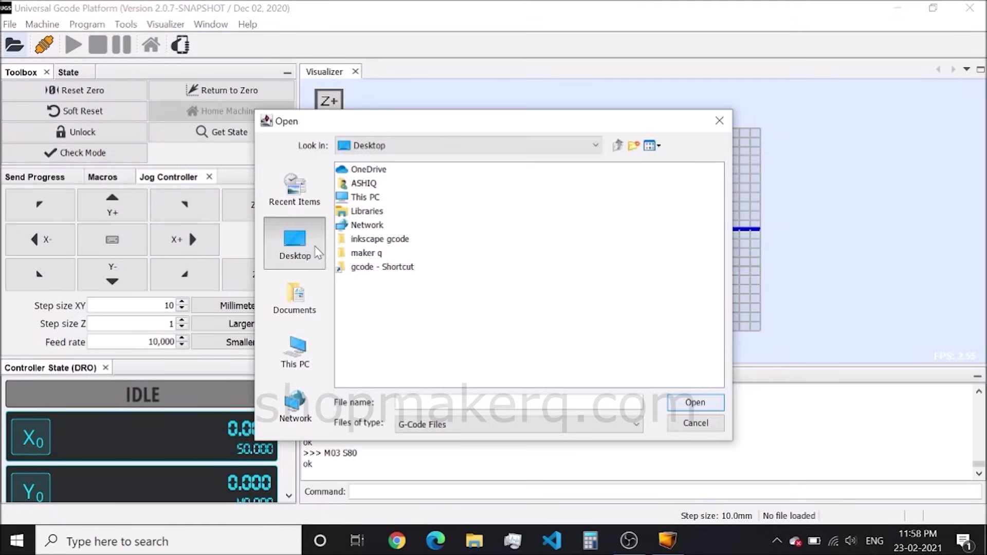
double_click(401, 238)
click(398, 169)
click(695, 402)
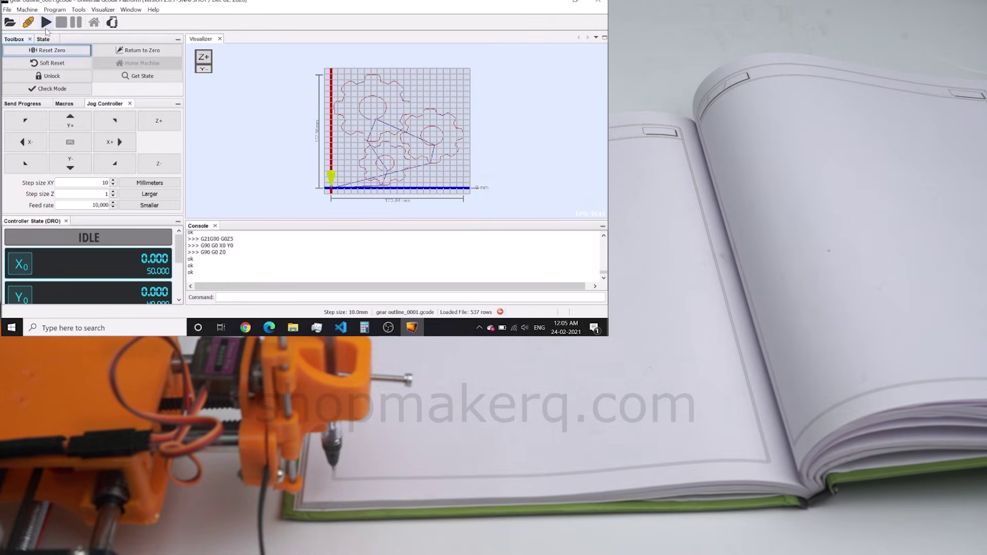
click(47, 23)
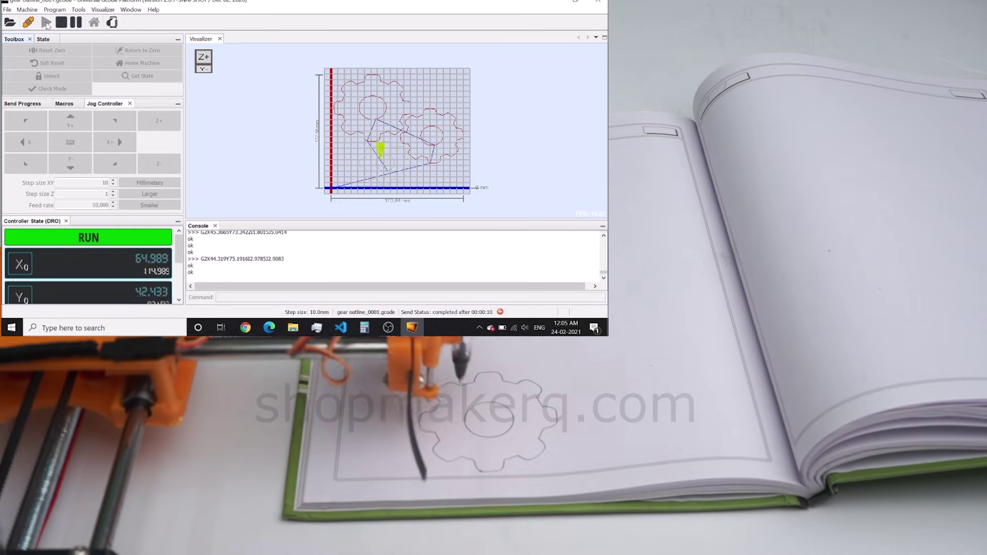
Step: Pause the running gear outline plot and resume sending it to the plotter
click(46, 23)
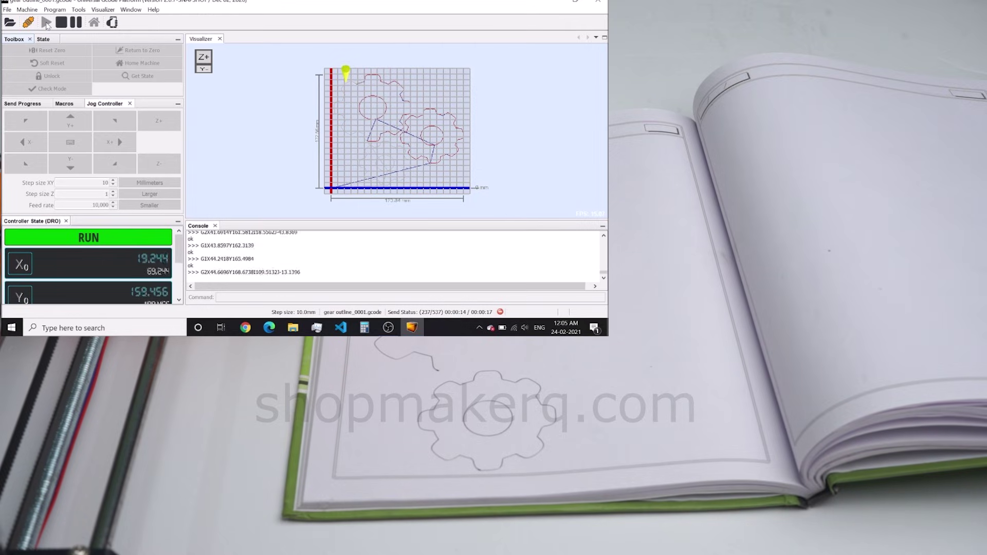
click(75, 23)
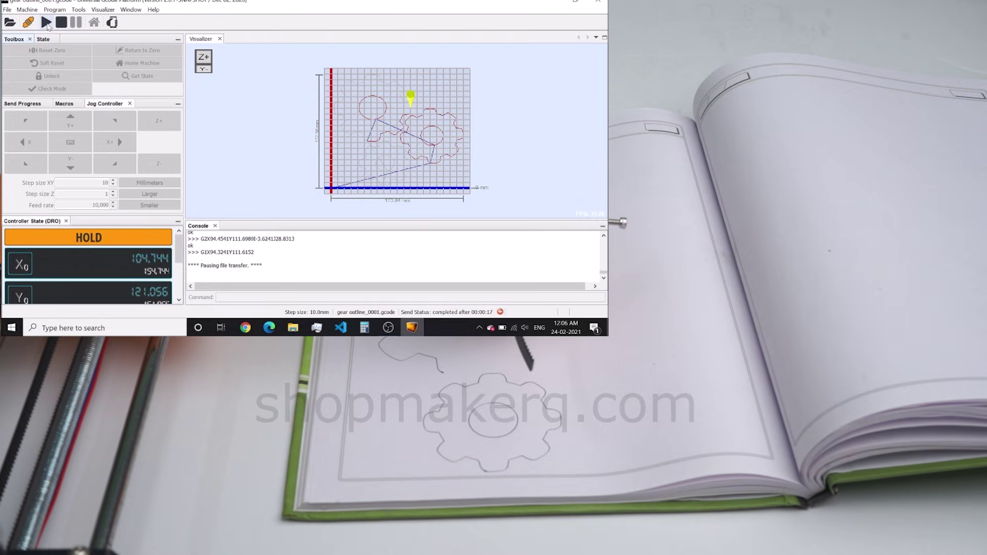
click(46, 23)
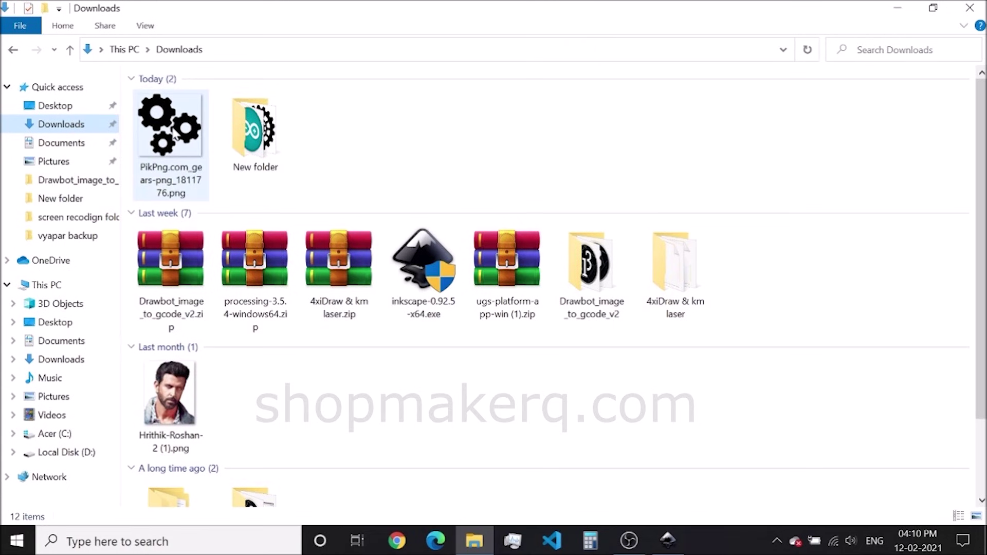
Step: Import the gears PNG from Downloads into Inkscape as an embedded image and trace it as a bitmap using Brightness cutoff with threshold 0.450
drag(169, 116, 616, 458)
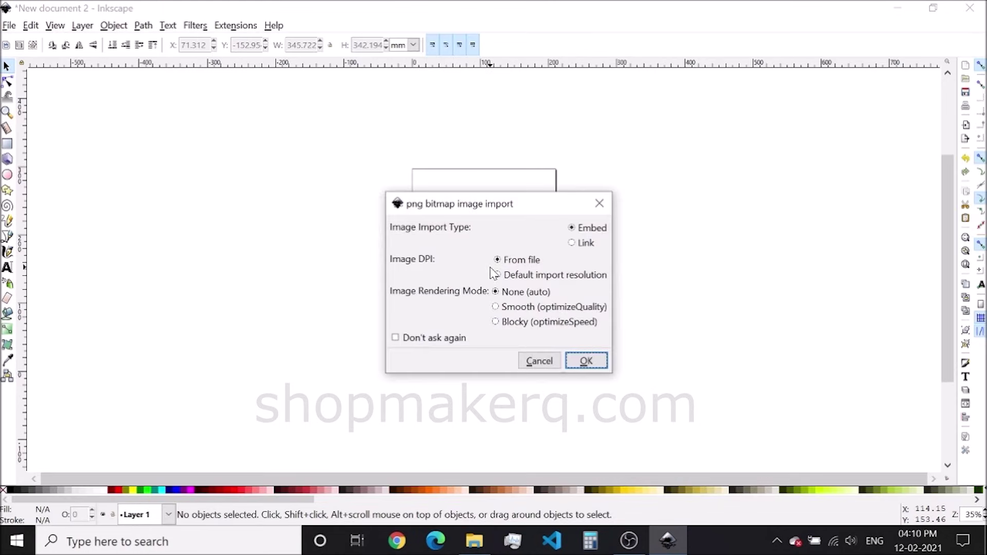
click(586, 360)
right_click(586, 362)
click(622, 154)
click(556, 384)
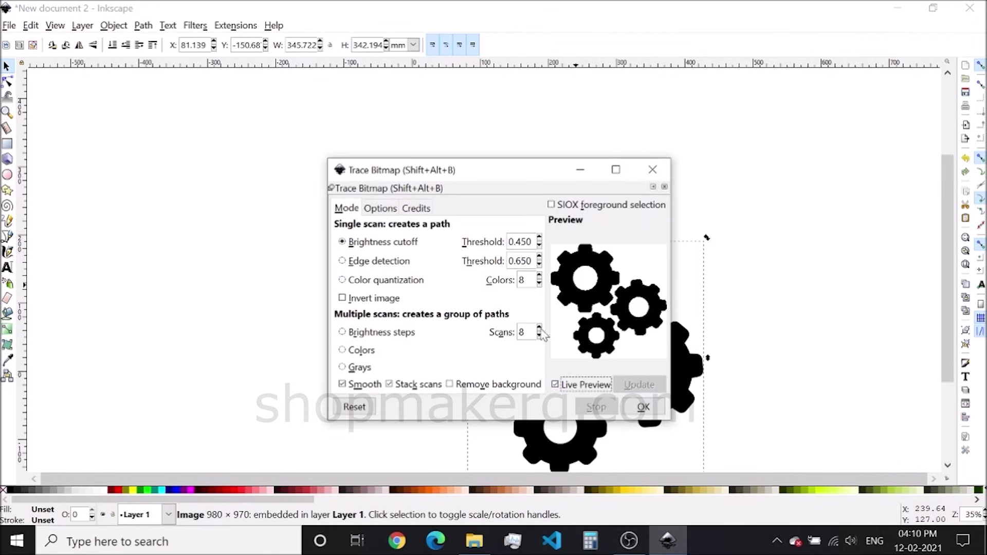
click(641, 408)
click(653, 169)
Step: Move the traced gears to the page's lower-left corner and scale them proportionally to about 194 by 192 mm
drag(591, 309, 437, 308)
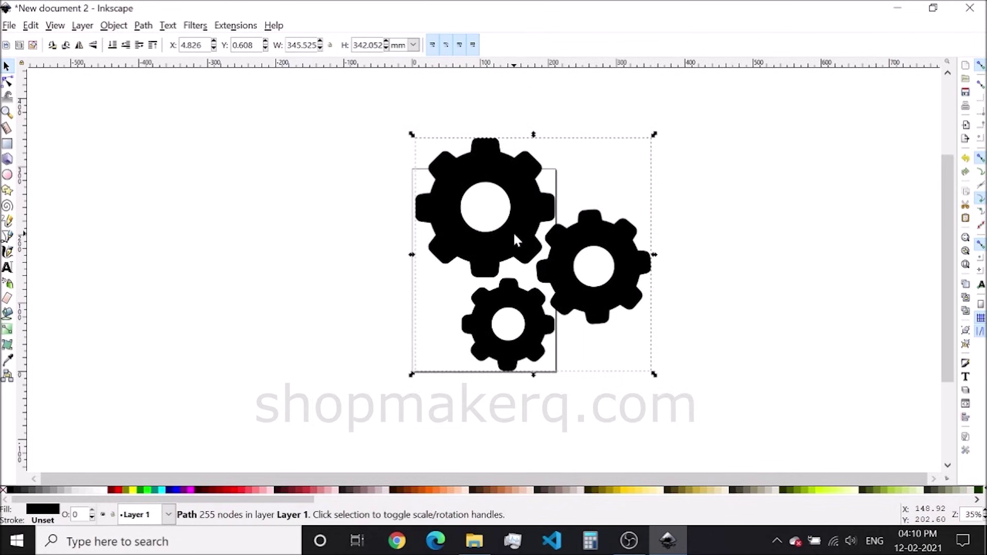
mouse_move(654, 137)
ctrl+mouse_down()
mouse_move(546, 194)
mouse_move(551, 234)
ctrl+mouse_up()
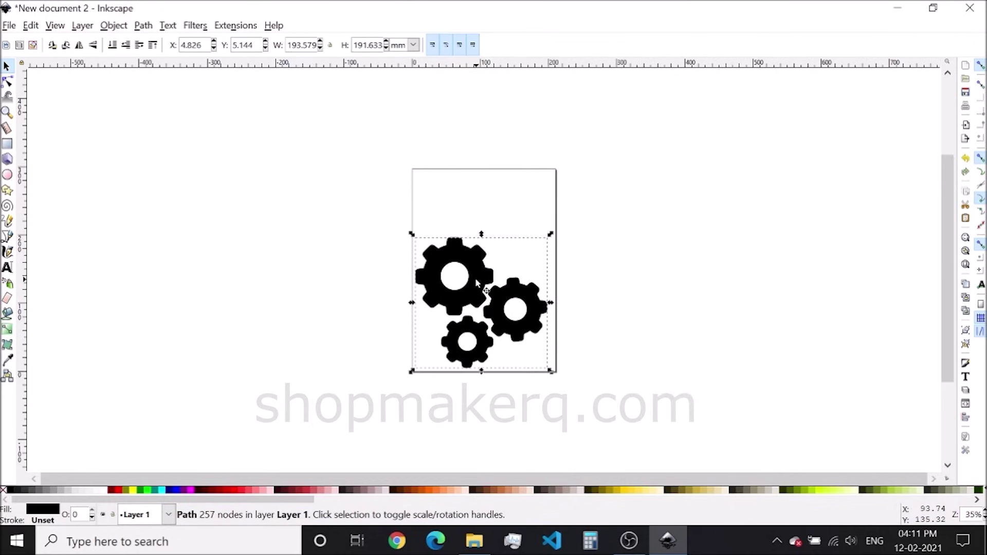
Step: Apply a 4xiDraw hatch fill to the gears with 0.5 px spacing, 45 degree angle, 0.2 px inset distance and tolerance 1.0
click(236, 26)
mouse_move(322, 75)
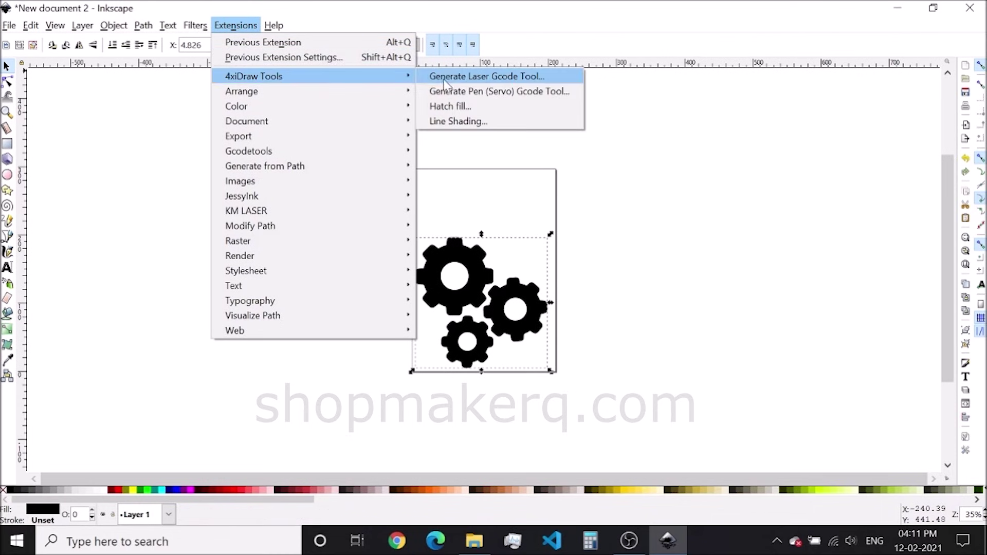
click(450, 106)
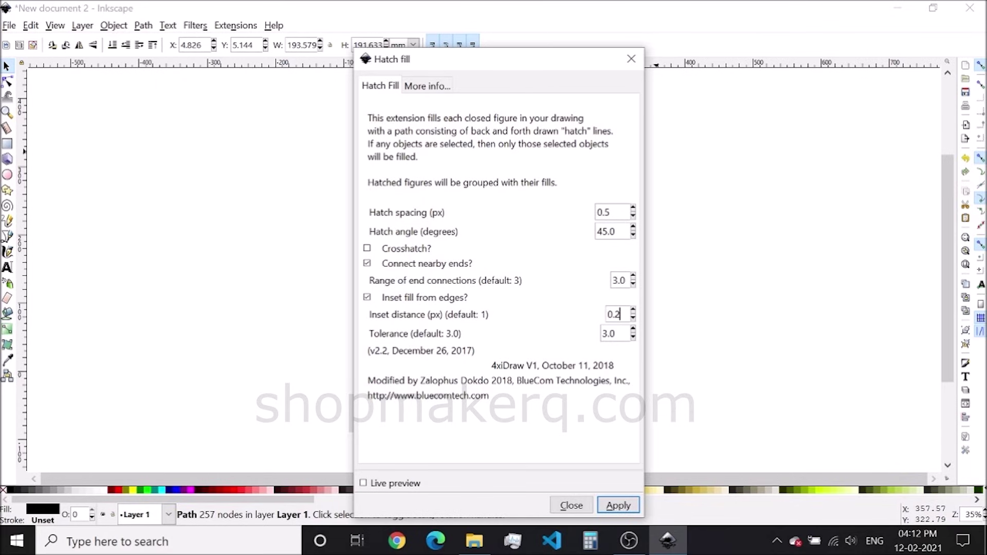
key(Return)
click(617, 507)
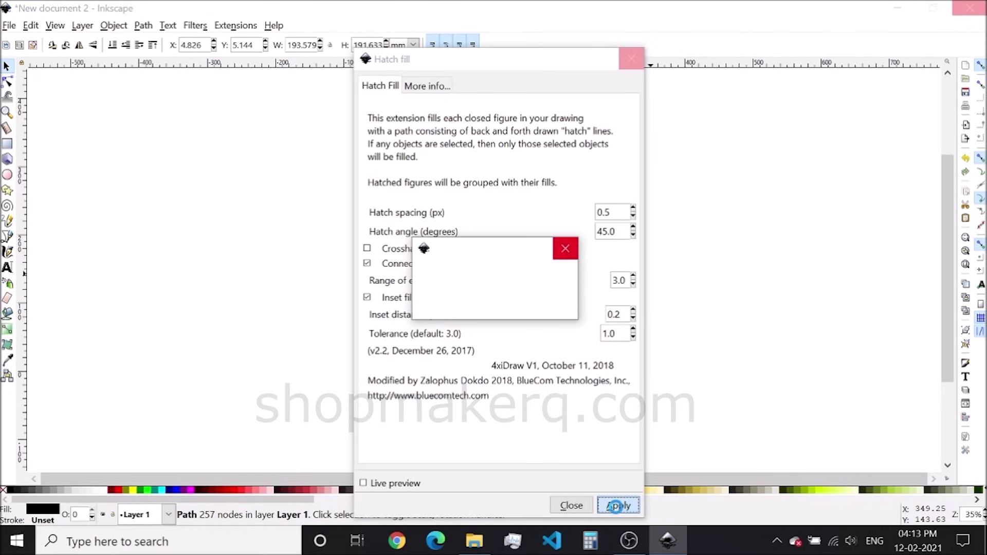
key(Escape)
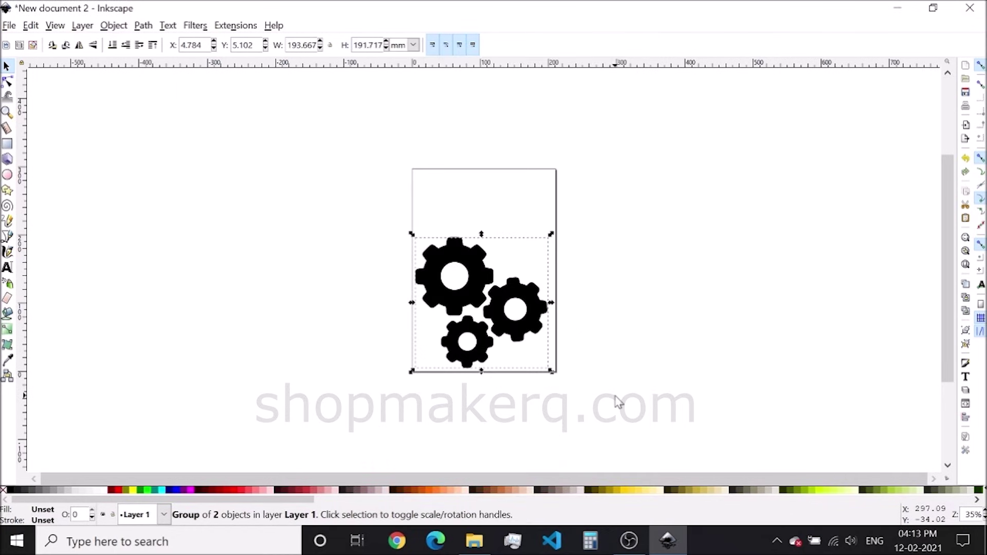
Step: Generate pen servo G-code for the hatched gears with the filename gear shading.gcode
click(234, 25)
mouse_move(242, 73)
click(495, 90)
double_click(449, 250)
text(shading.gcode)
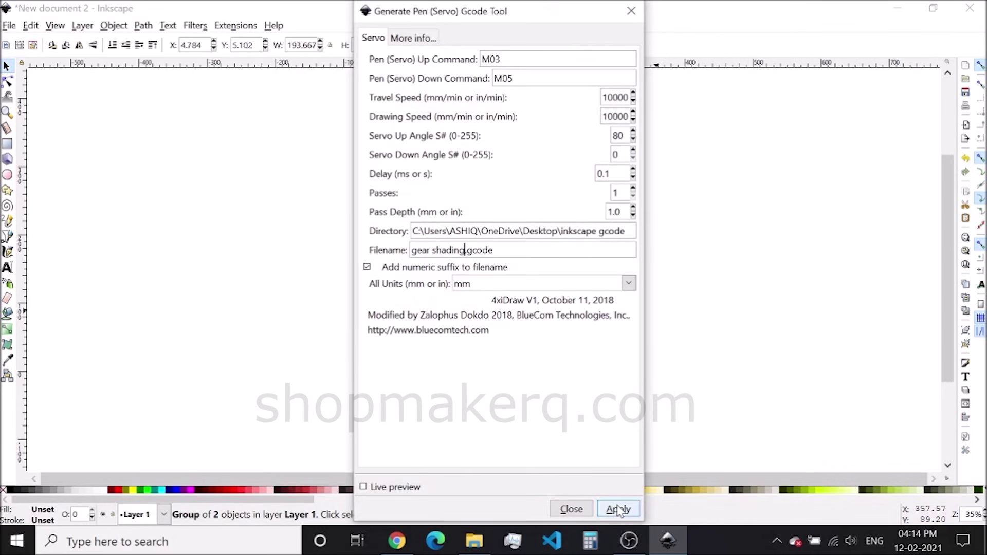
click(618, 509)
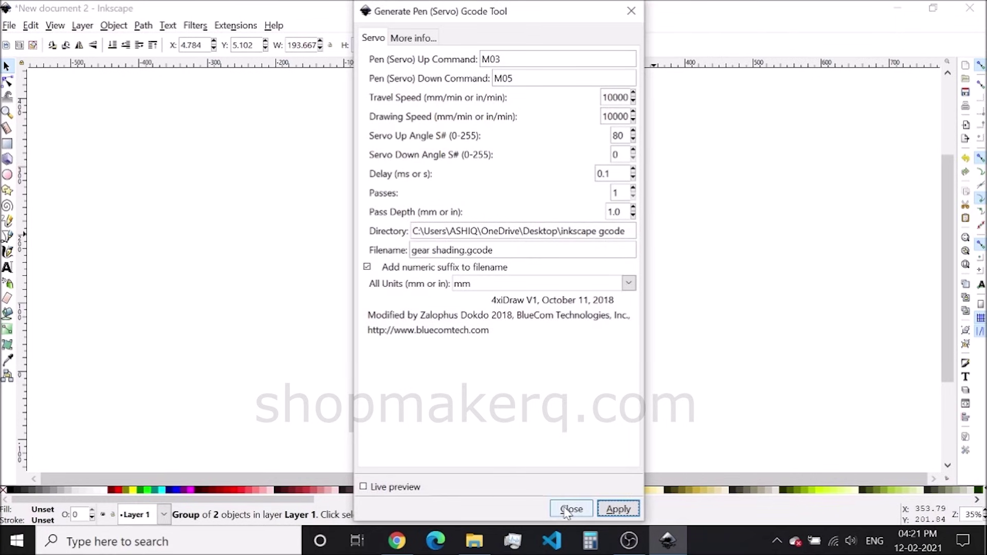
click(570, 509)
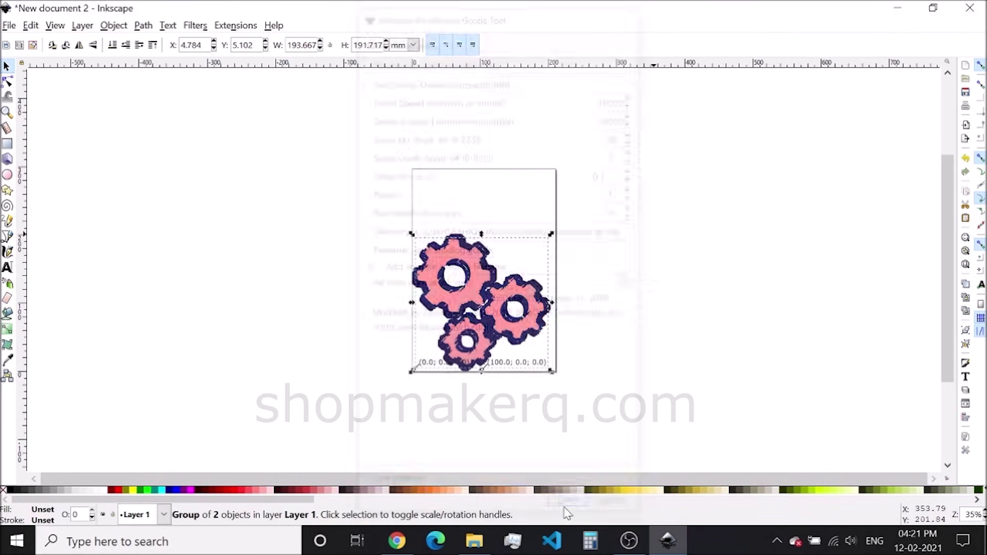
Step: In Universal Gcode Platform, load gear shading_0001.gcode from the inkscape gcode folder and start sending it to the plotter
click(14, 44)
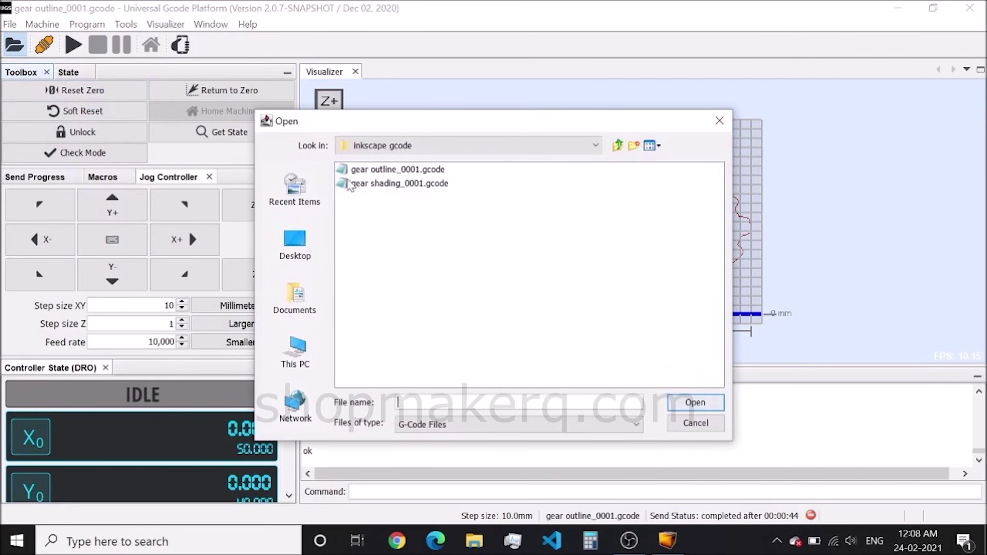
click(367, 184)
click(694, 403)
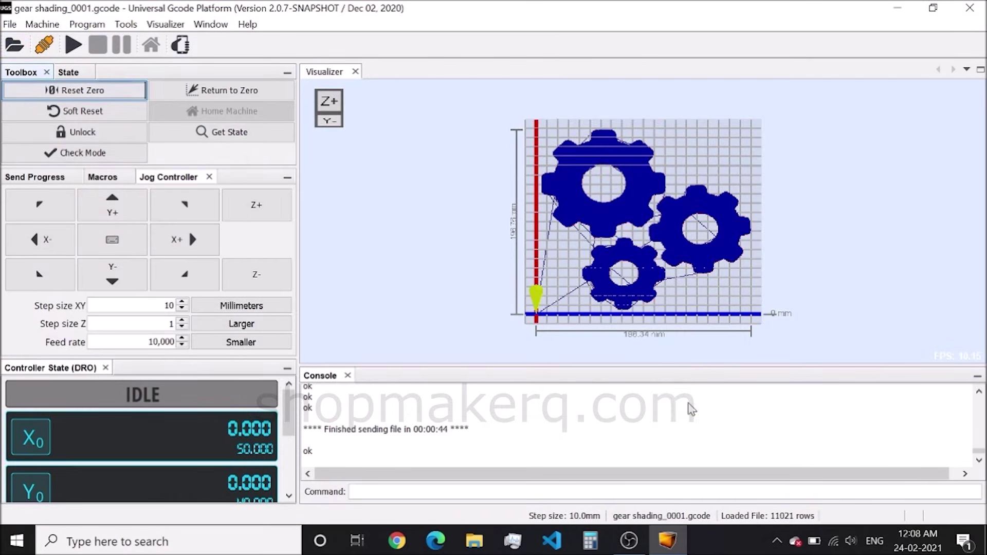
click(73, 47)
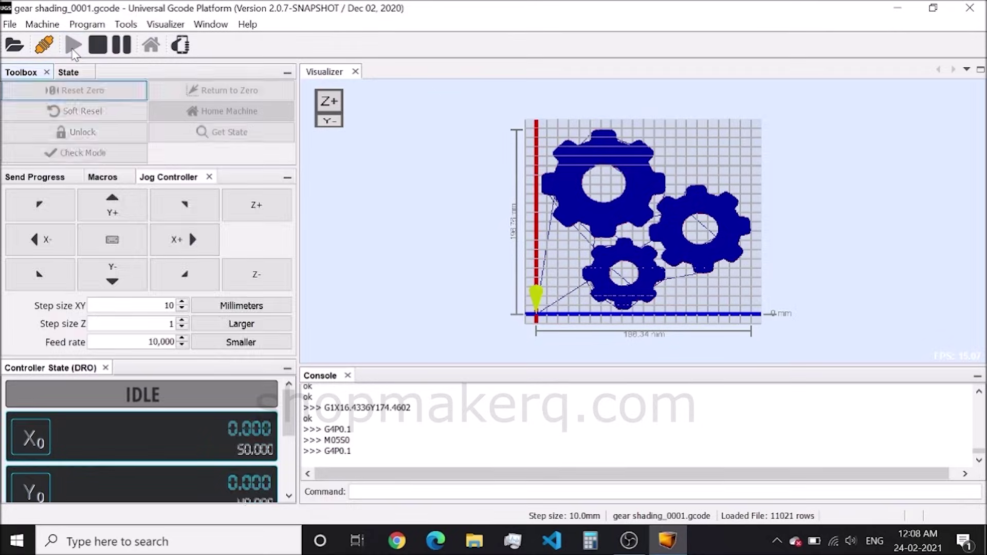
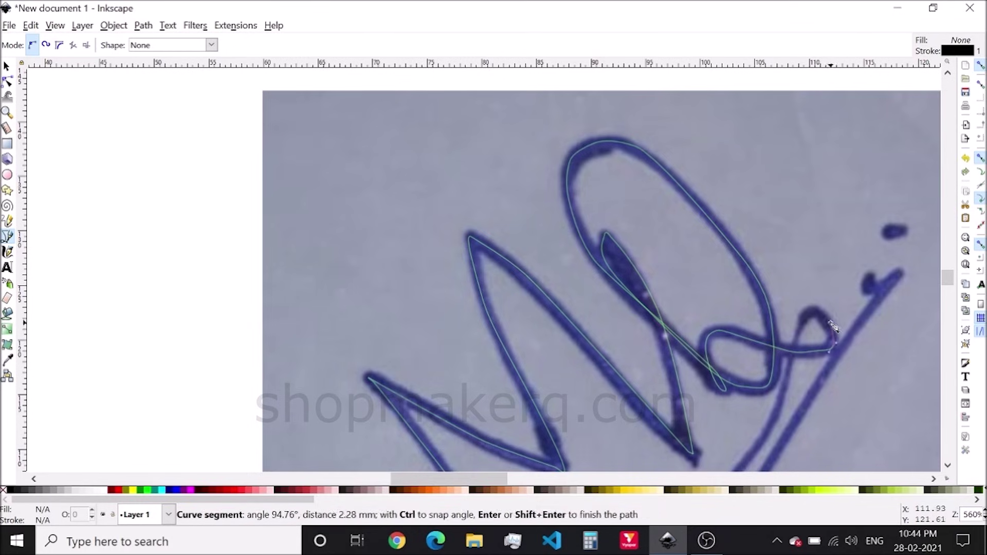
Step: Trace the remaining strokes of the signature photo in Inkscape with Bezier curves and finish the path
drag(784, 403, 771, 416)
scroll(668, 401, down, 10)
drag(747, 277, 756, 264)
mouse_move(878, 149)
mouse_down()
mouse_move(891, 132)
mouse_move(870, 137)
mouse_up()
key(Return)
key(minus)
key(minus)
ctrl+scroll(909, 300, up, 5)
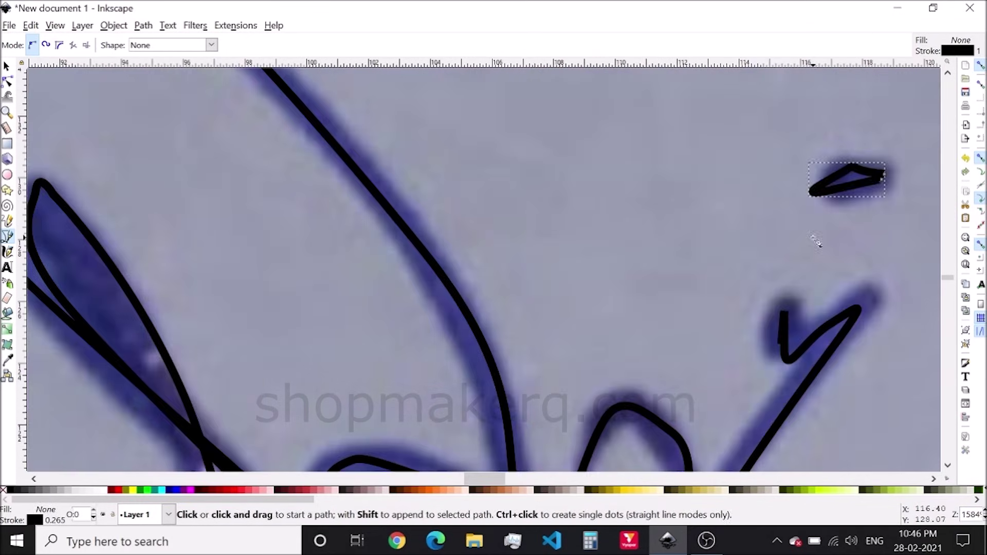
Step: Delete the signature photo behind the traced strokes
key(n)
click(848, 176)
key(minus)
key(minus)
key(minus)
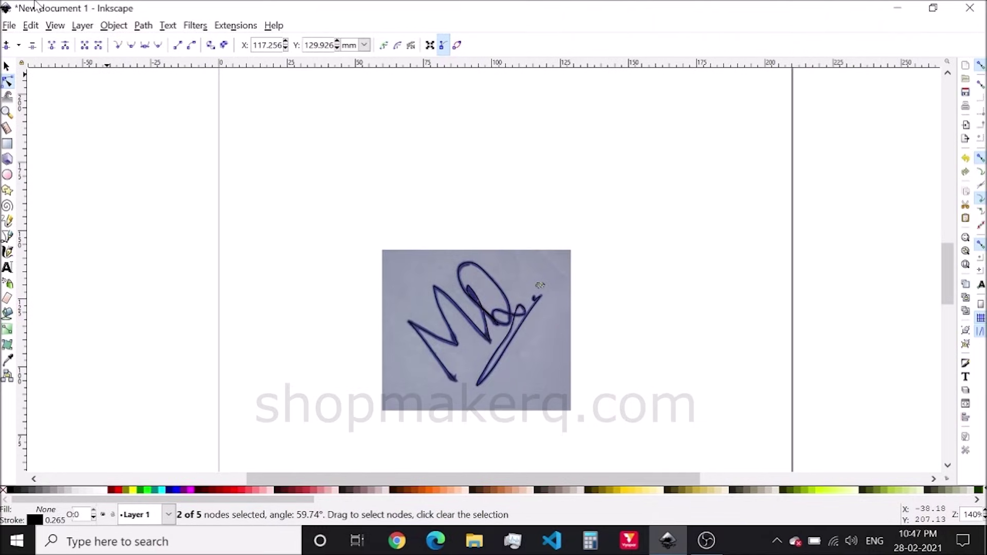
click(7, 66)
click(402, 284)
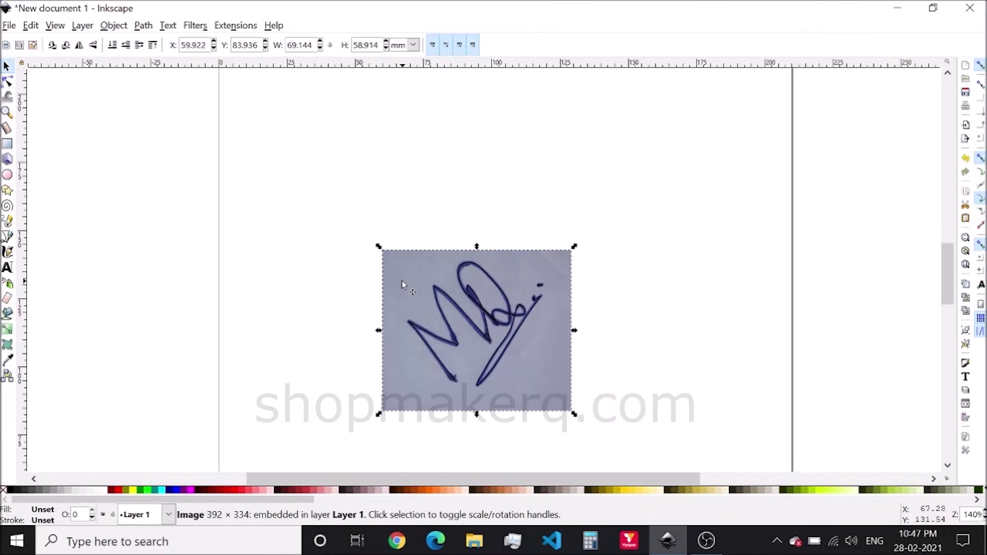
key(Delete)
Step: Select all the traced signature strokes and generate their pen servo G-code with 4xiDraw
key(minus)
drag(378, 115, 530, 252)
key(Escape)
key(minus)
mouse_move(361, 259)
mouse_down()
mouse_move(380, 304)
mouse_move(454, 362)
mouse_up()
click(235, 25)
mouse_move(264, 75)
click(519, 90)
click(618, 507)
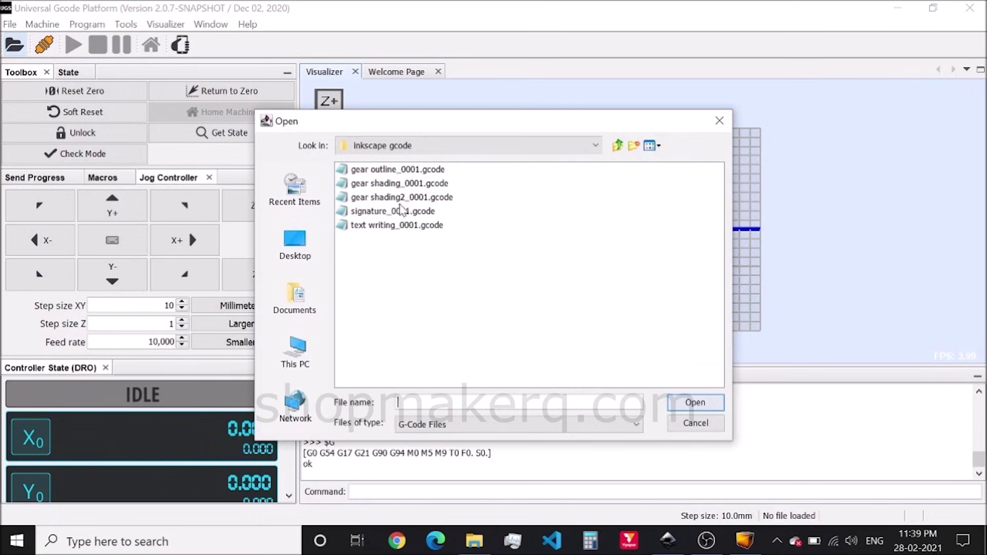
Step: Load signature_0001.gcode from the inkscape gcode folder in Universal Gcode Platform
double_click(401, 211)
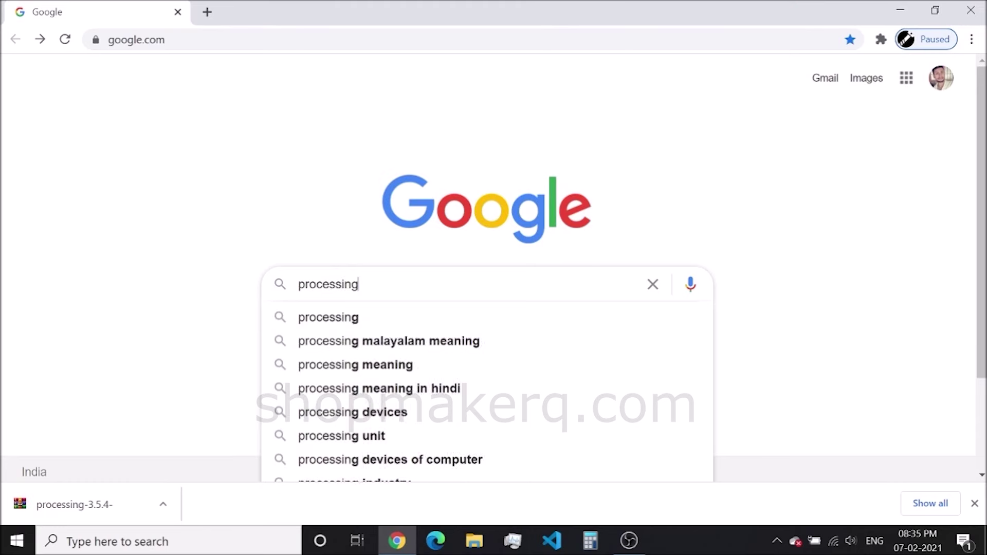
Step: Search Google for processing and download the Windows 64-bit version of Processing 3.5.4 from processing.org
key(Return)
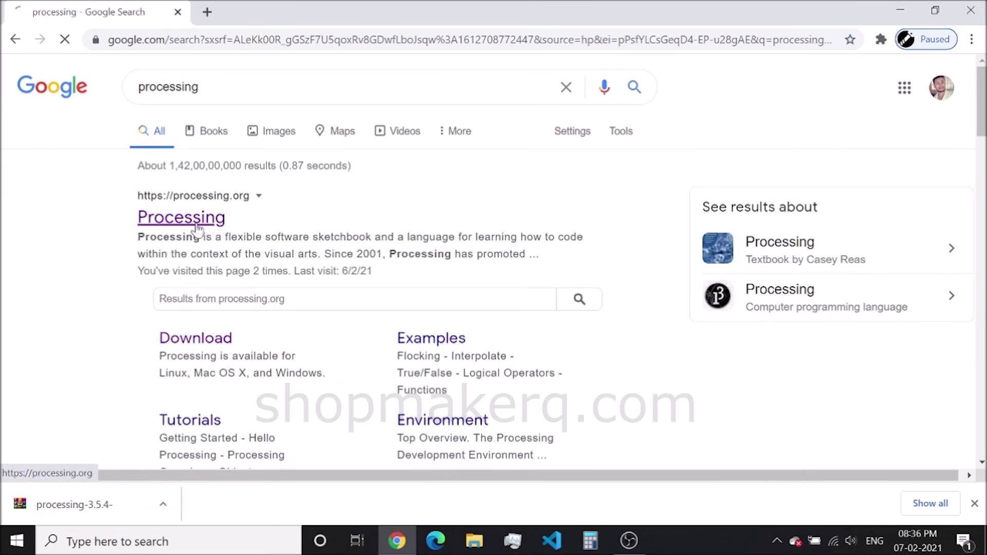
click(196, 224)
click(193, 227)
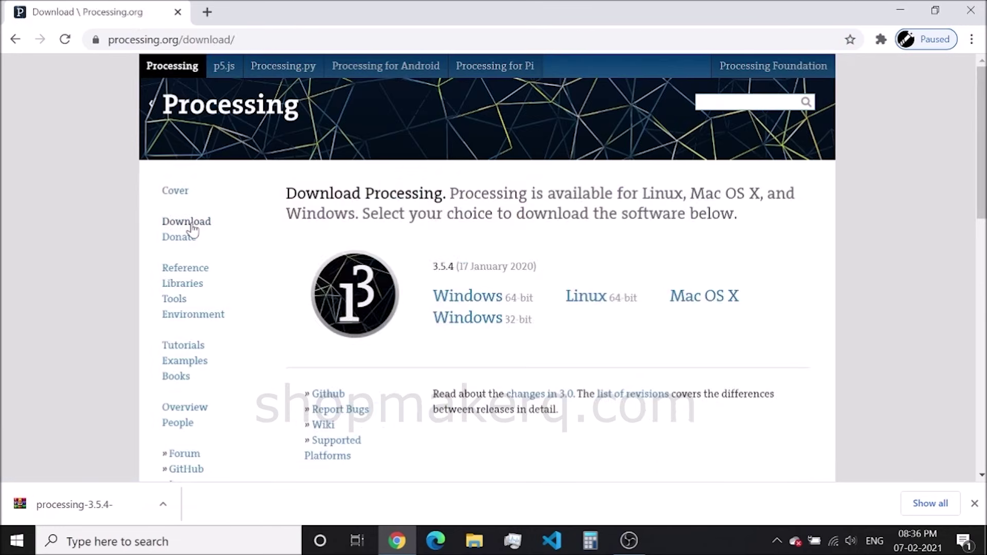
click(456, 303)
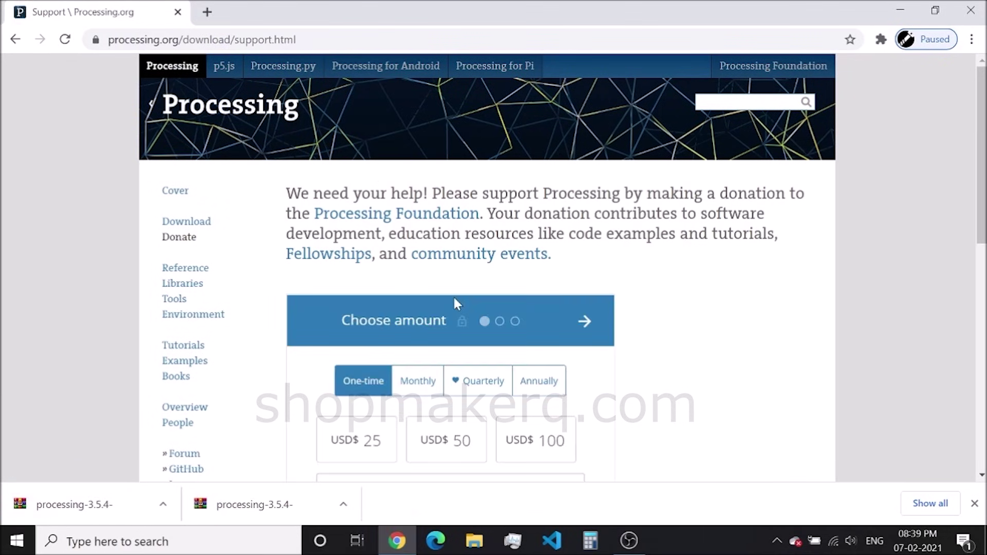
Step: Extract the downloaded Processing 3.5.4 Windows archive in the Downloads folder and minimize the folder window
click(162, 505)
click(170, 426)
right_click(201, 149)
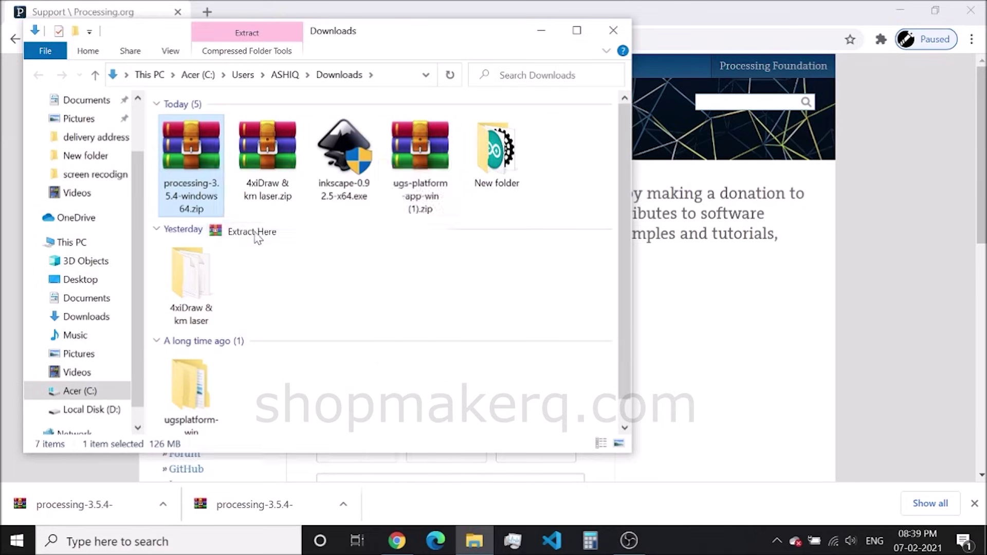
click(256, 232)
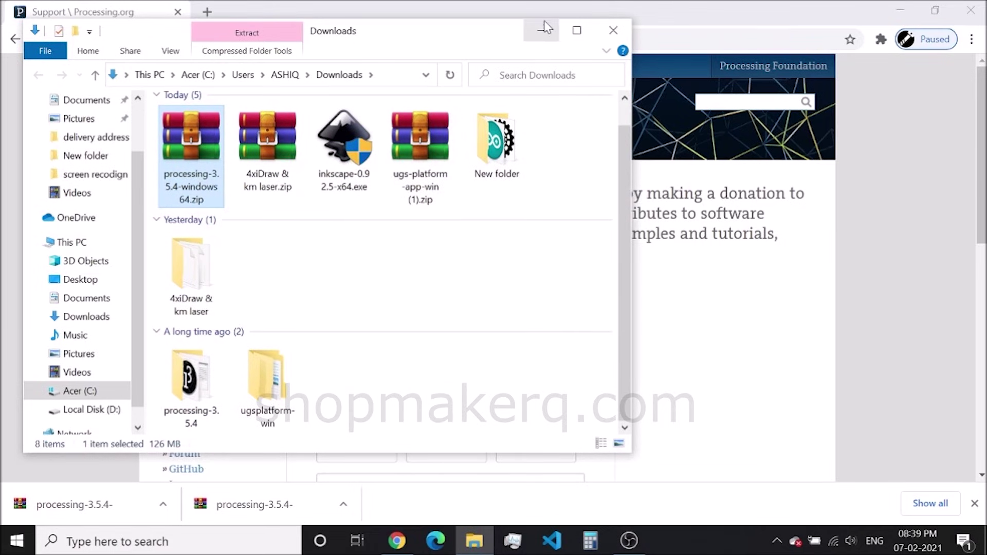
click(544, 26)
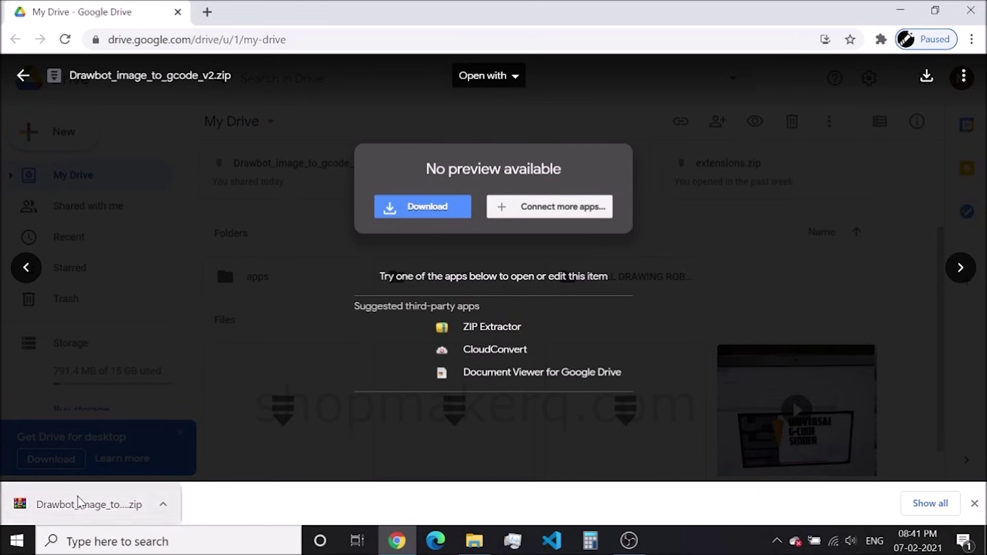
Step: Extract the downloaded Drawbot_image_to_gcode_v2.zip in the Downloads folder
right_click(79, 501)
click(154, 456)
right_click(199, 129)
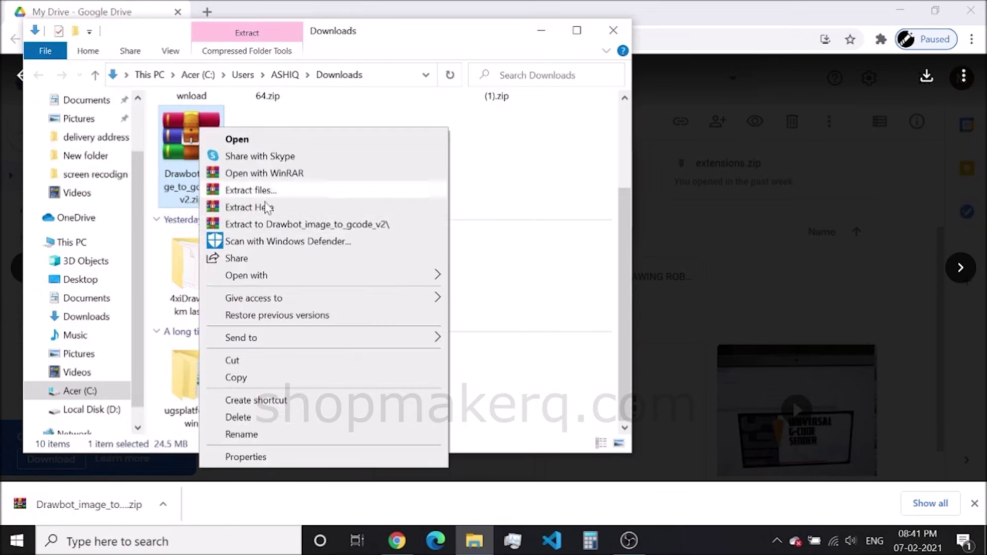
click(298, 209)
Step: In the Drawbot_image_to_gcode_v2 folder, create a shortcut to Drawbot_image_to_gcode_v2.pde and copy the shortcut
double_click(346, 368)
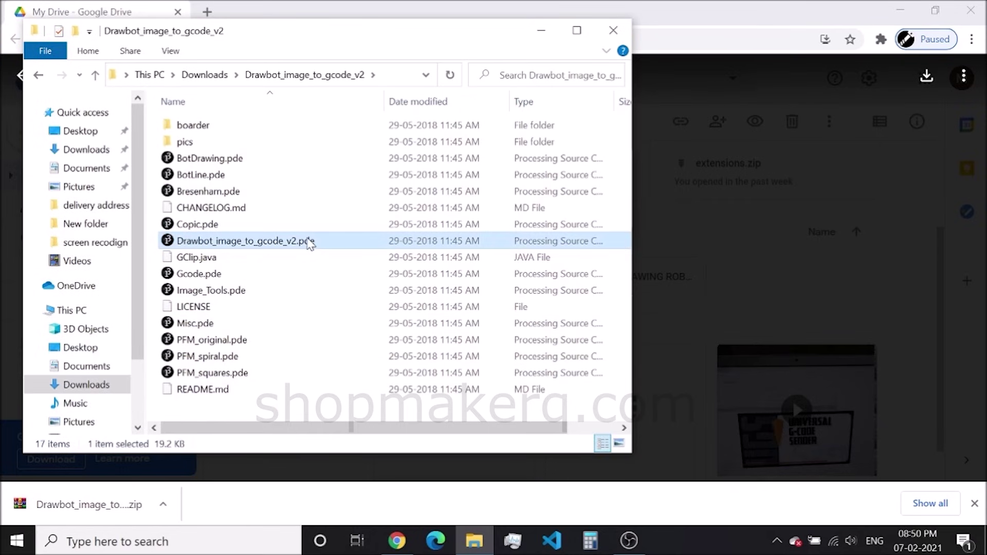
right_click(308, 242)
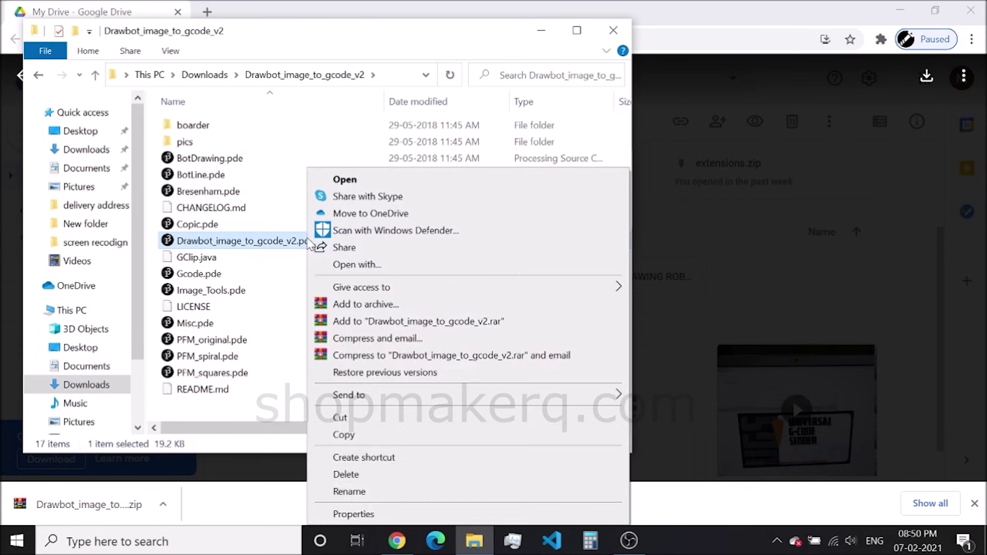
click(346, 457)
click(359, 258)
right_click(358, 259)
click(385, 432)
Step: Paste the Drawbot shortcut onto the desktop and open its sketch in Processing
key(super+d)
right_click(257, 211)
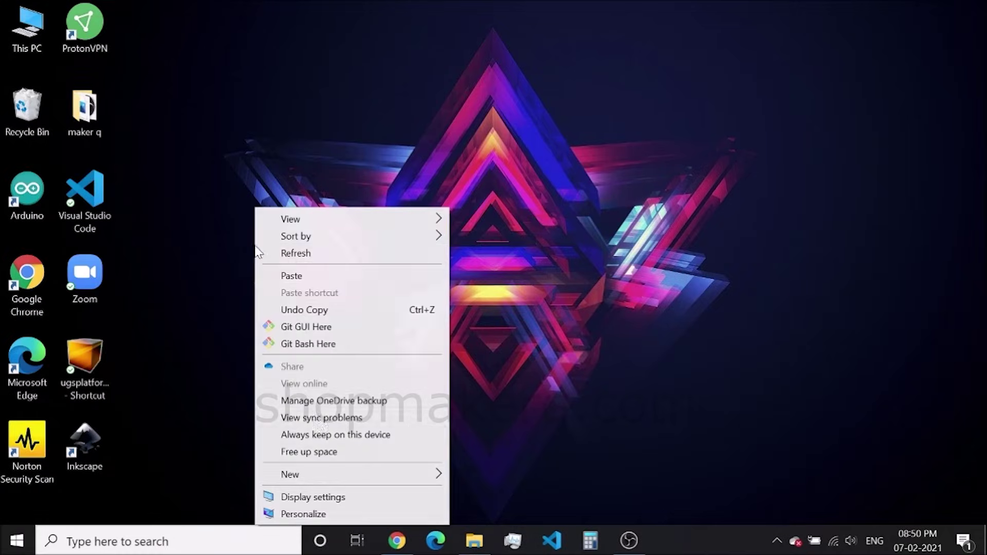
click(338, 276)
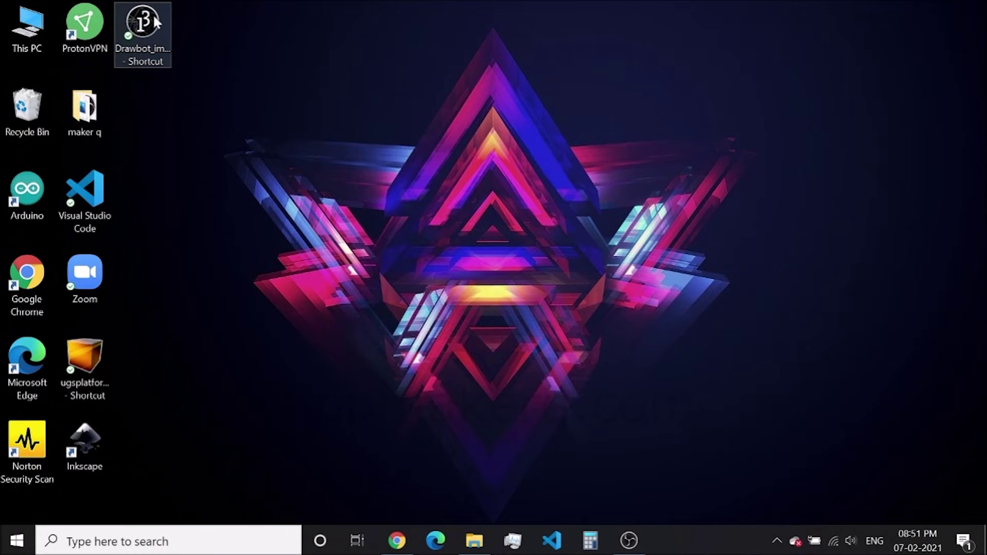
double_click(155, 23)
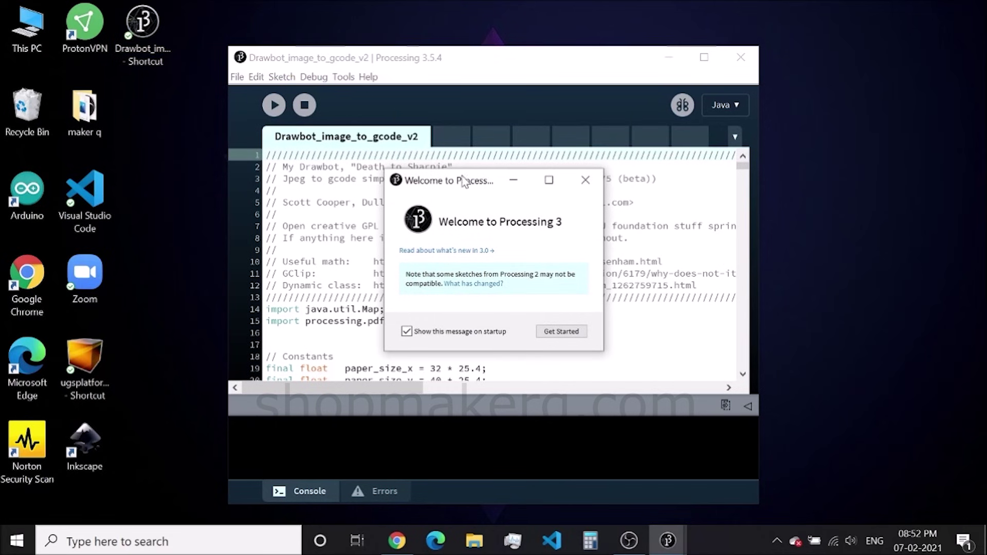
Step: Dismiss the Processing welcome message, run the Drawbot sketch, and load Hrithik-Roshan-2 (1).png as the image to process
click(585, 180)
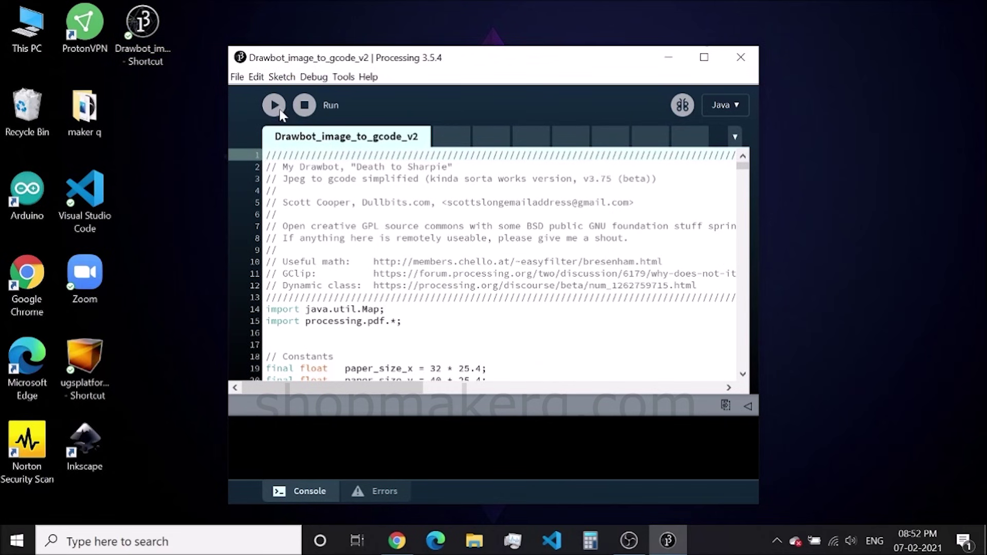
click(280, 113)
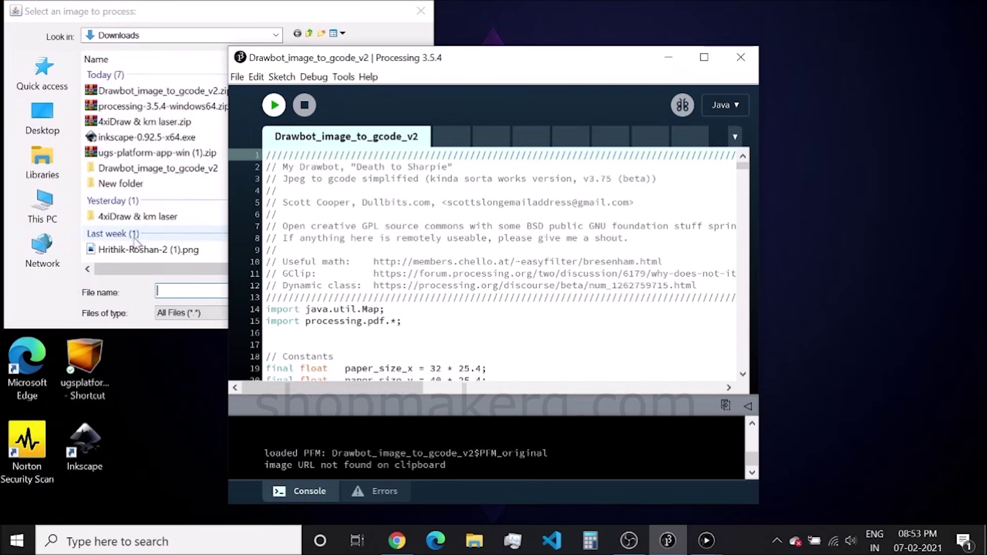
click(134, 249)
click(400, 291)
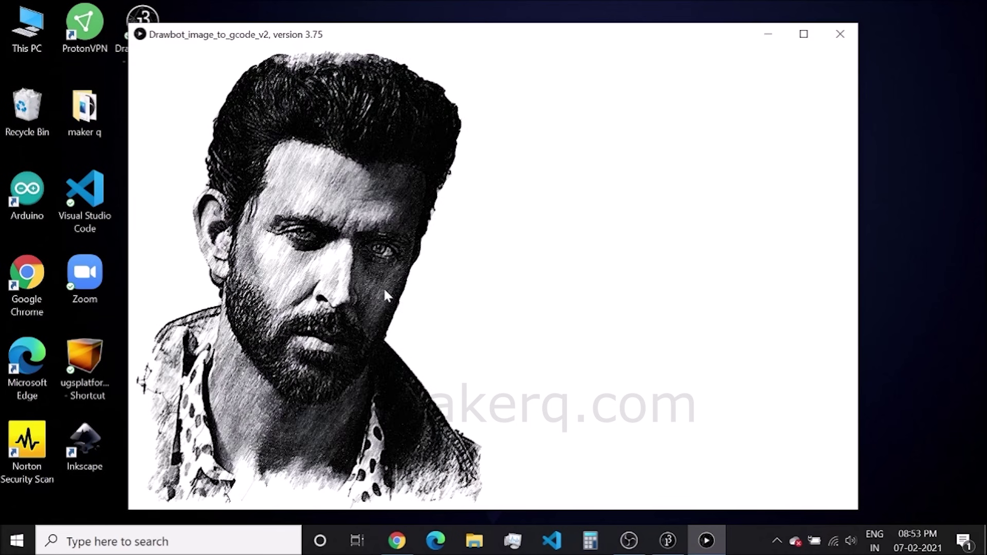
Step: Adjust the tone and line detail of the converted portrait and cycle through the different drawing styles
key(shift+comma)
key(shift+comma)
key(shift+comma)
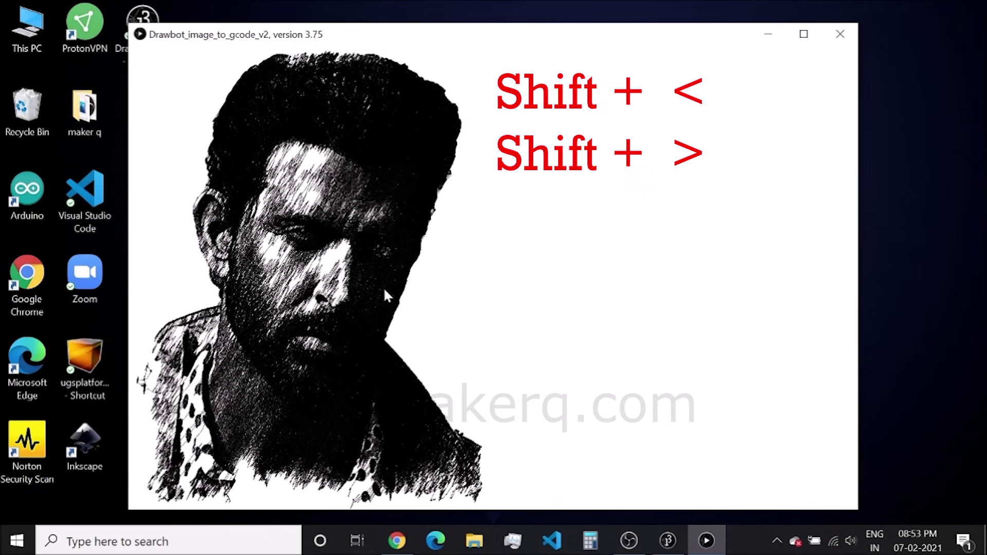
key(shift+comma)
key(shift+comma)
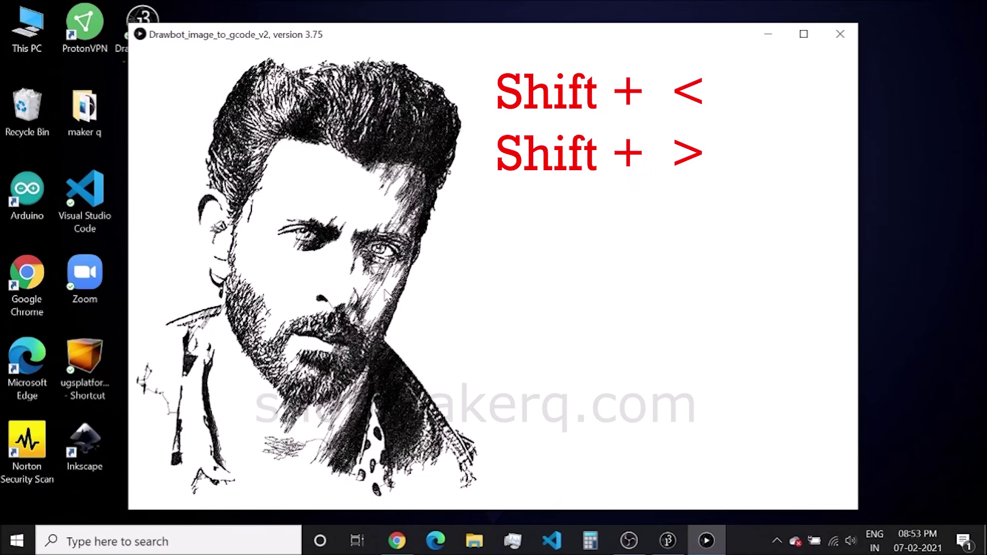
key(p)
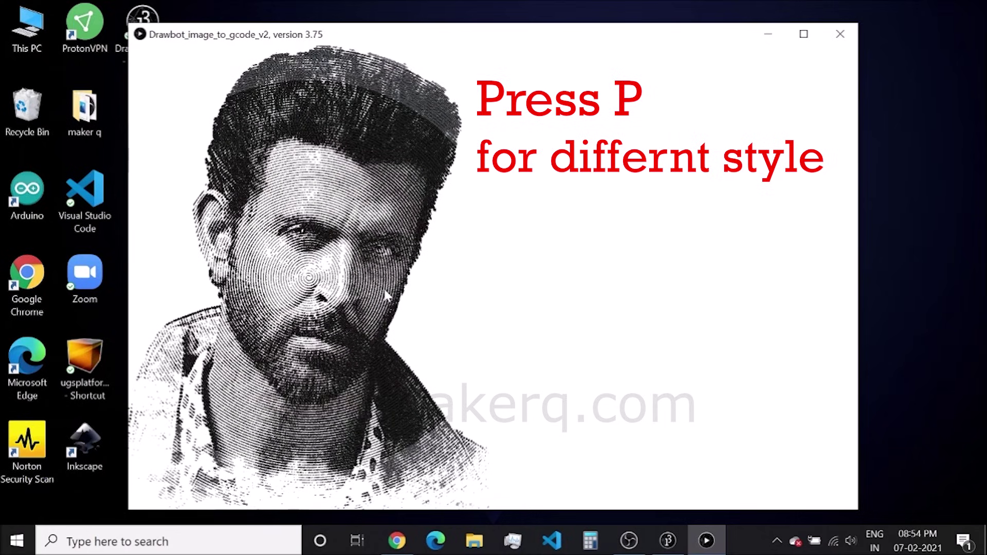
key(p)
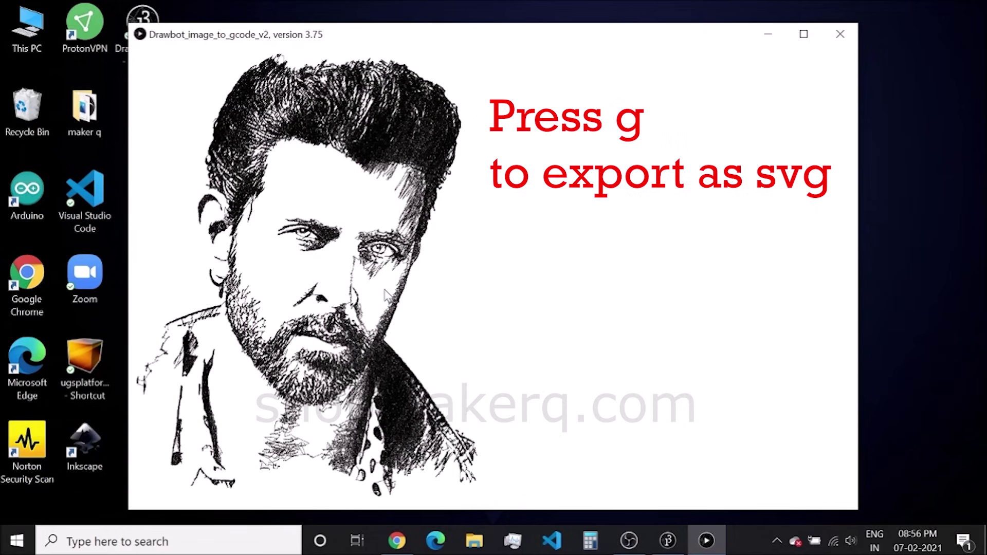
Step: Find gcode_Hrithik-Roshan-2 (1).svg in the gcode folder of Drawbot_image_to_gcode_v2 and import it into a new Inkscape document
click(768, 34)
click(475, 541)
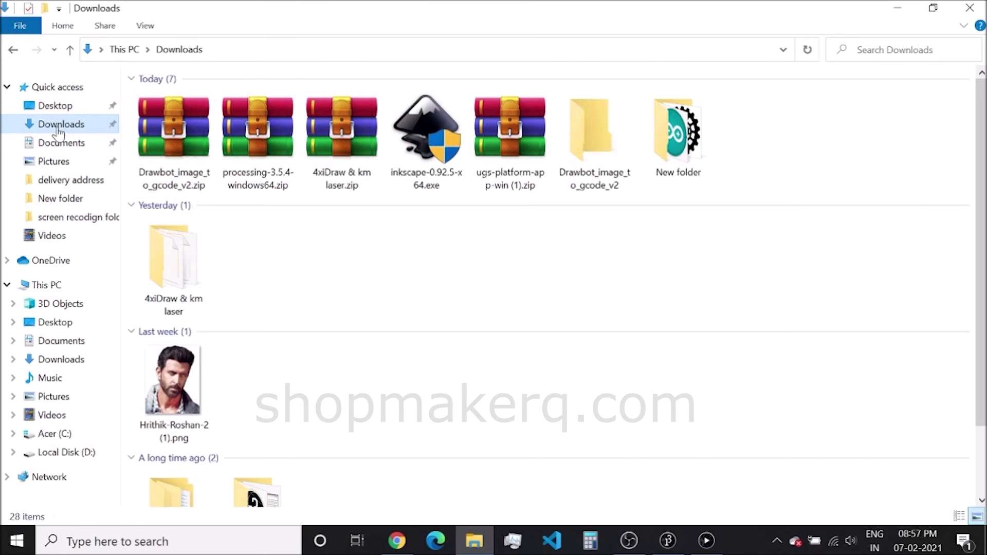
double_click(594, 132)
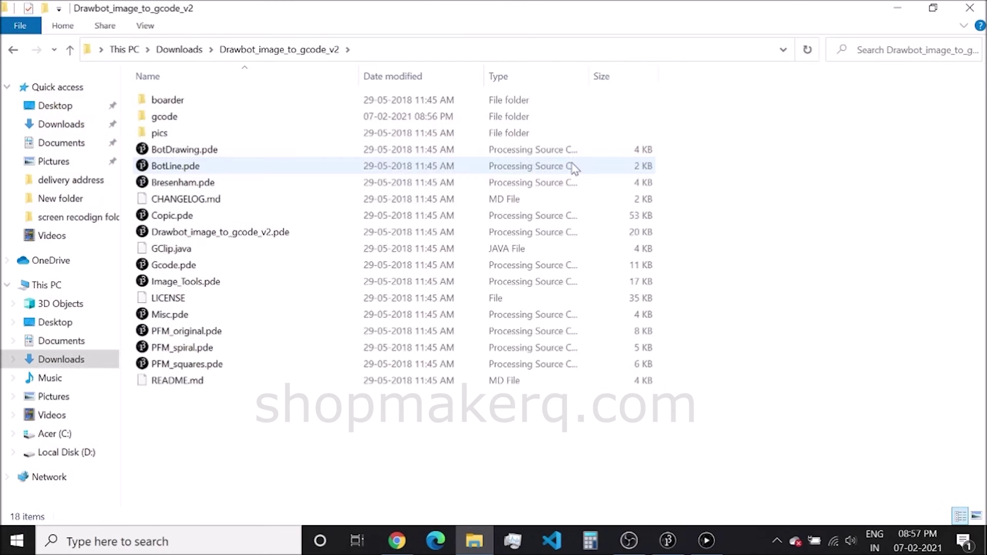
double_click(172, 120)
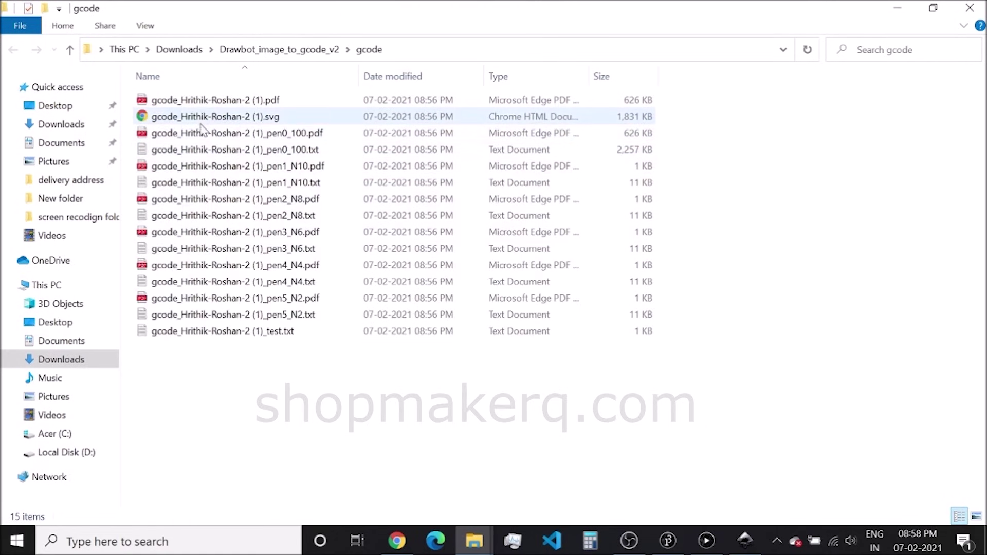
drag(199, 123, 590, 441)
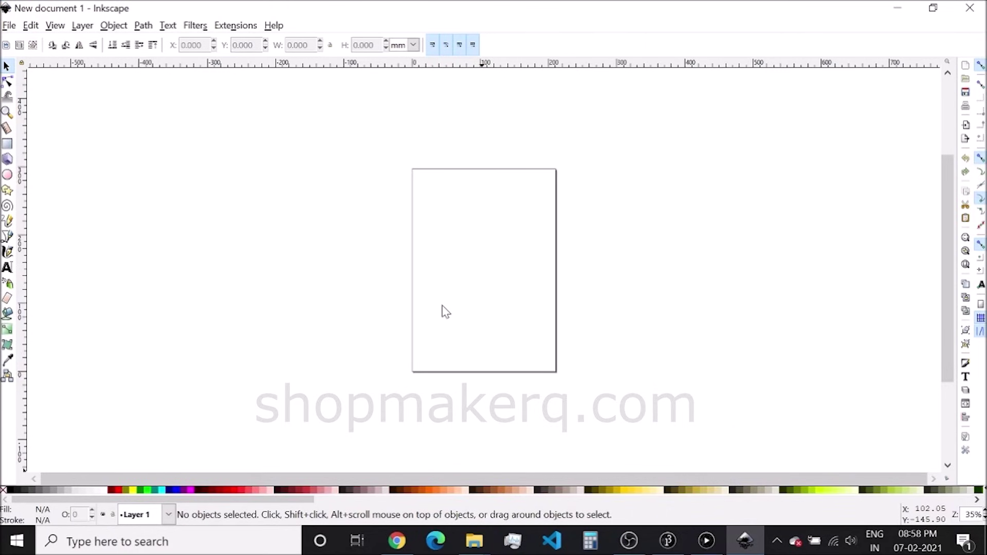
drag(446, 312, 445, 312)
Step: Scale the portrait proportionally to about 199 x 259 mm, fit it on the page, and convert it from object to path
ctrl+scroll(247, 288, down, 3)
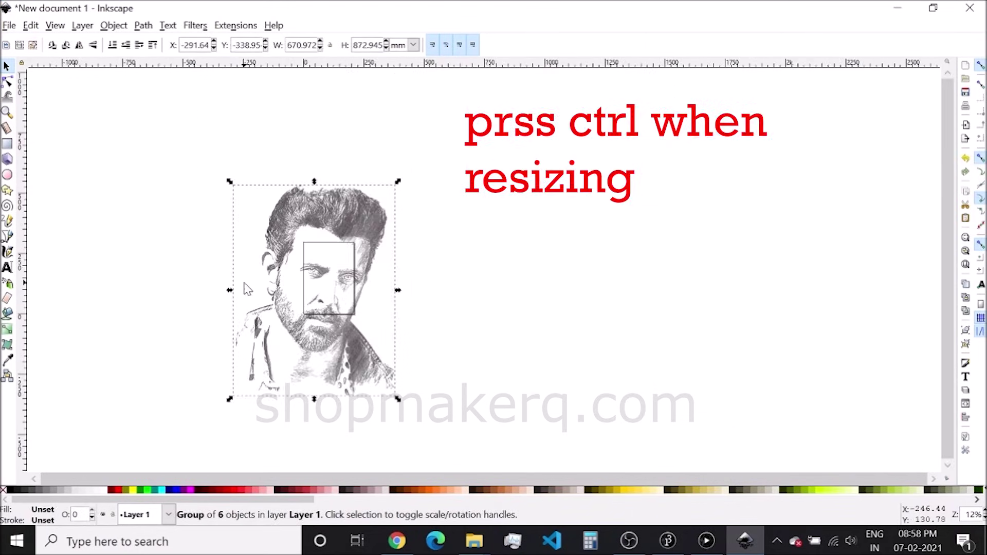
drag(399, 183, 349, 241)
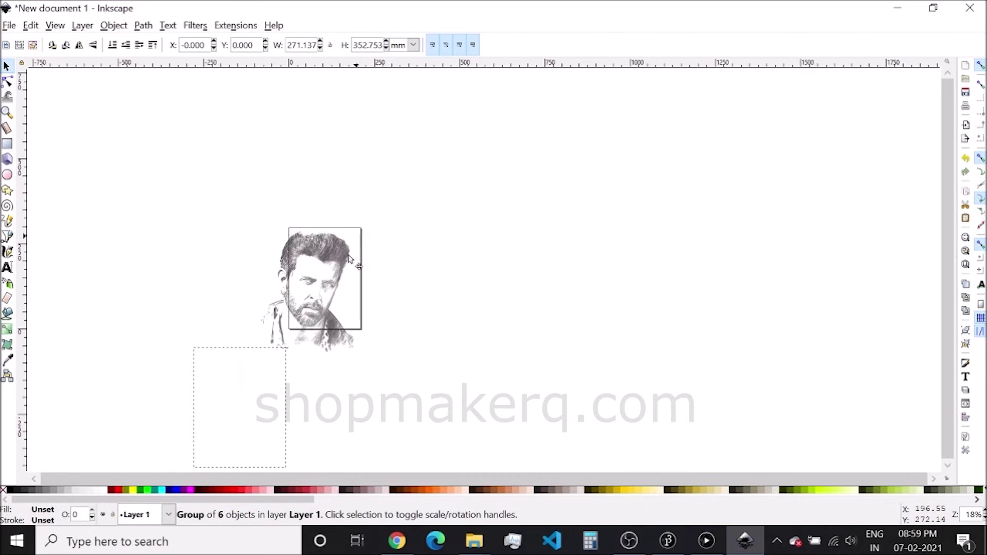
drag(387, 203, 366, 242)
ctrl+scroll(373, 244, up, 4)
click(144, 26)
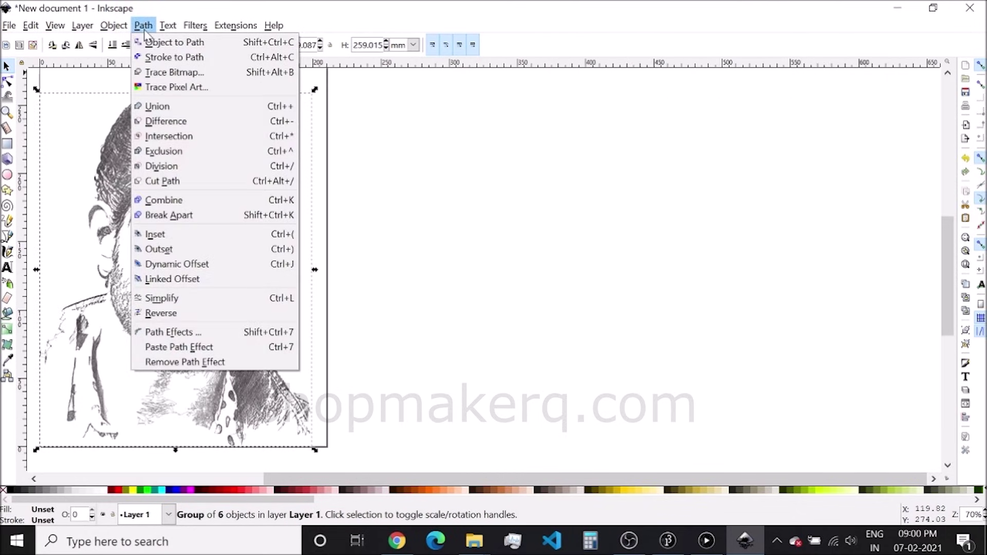
click(161, 41)
Step: Generate pen (servo) G-code for the portrait with the 4xiDraw tools, named HRITHIK.gcode, in the desktop's inkscape gcode folder
click(234, 26)
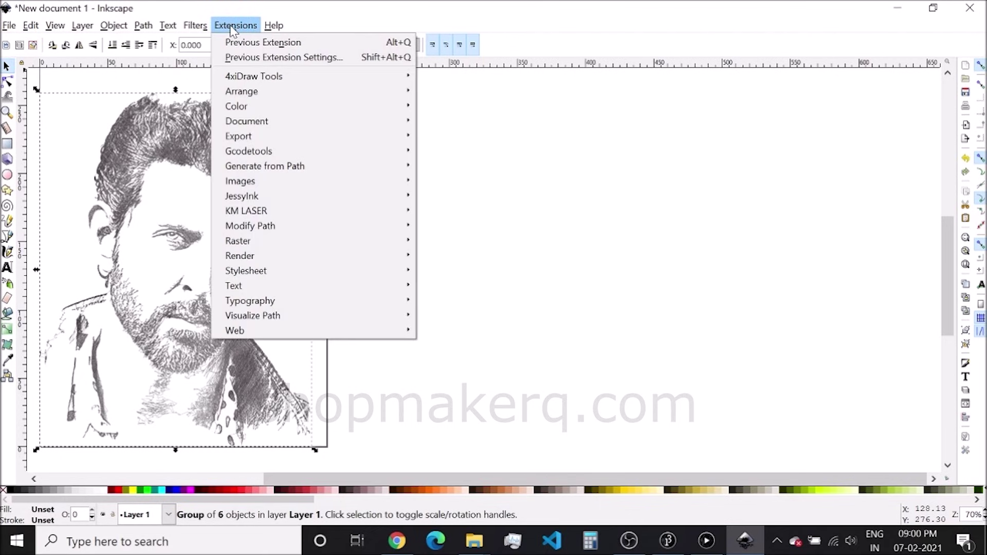
mouse_move(341, 78)
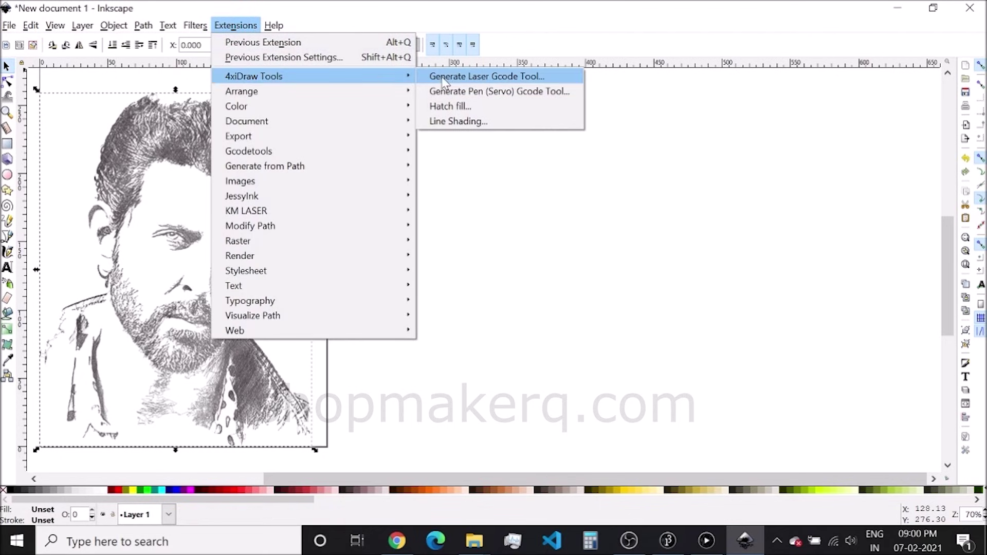
click(464, 91)
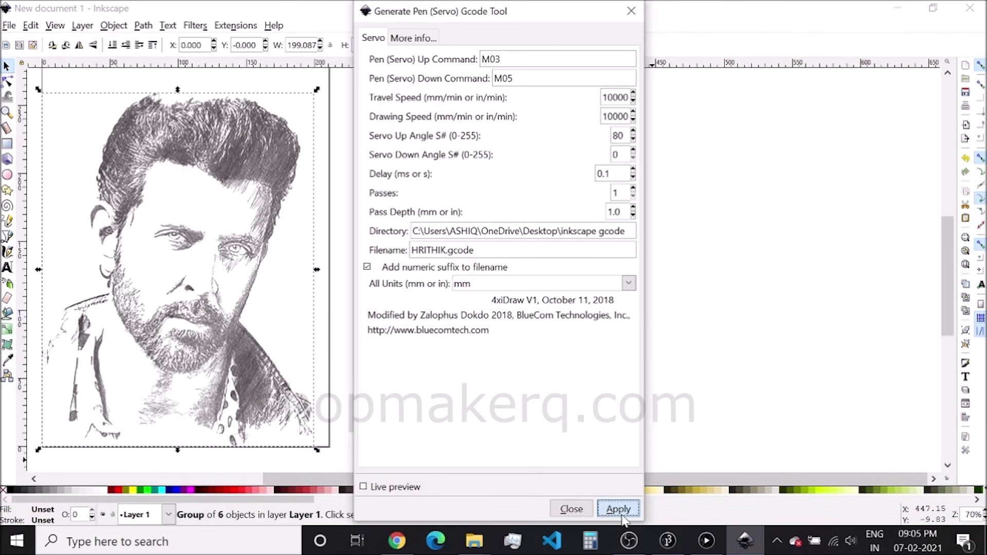
click(622, 517)
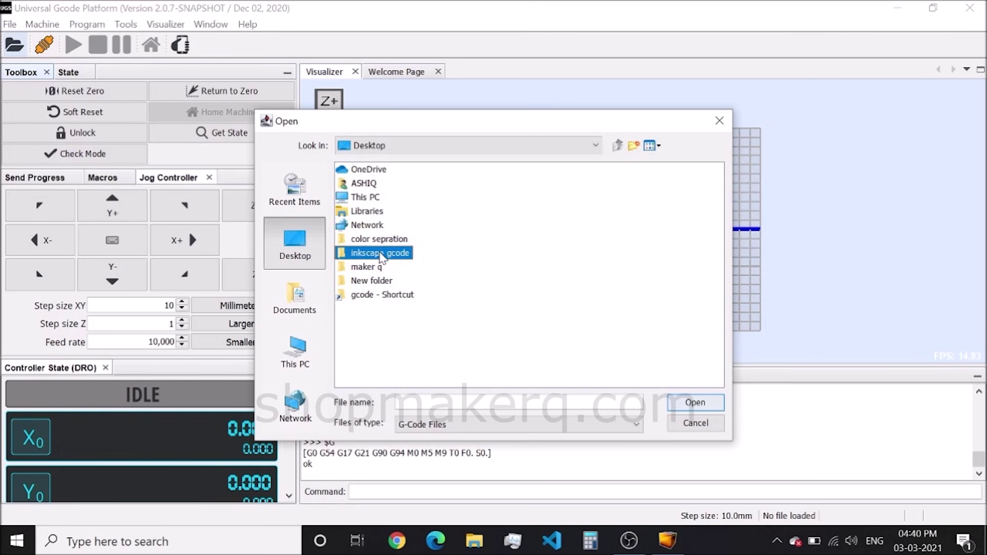
Step: In Universal Gcode Platform, open HRITHIK.gcode from the desktop's inkscape gcode folder and start sending it to the plotter
double_click(371, 251)
click(380, 183)
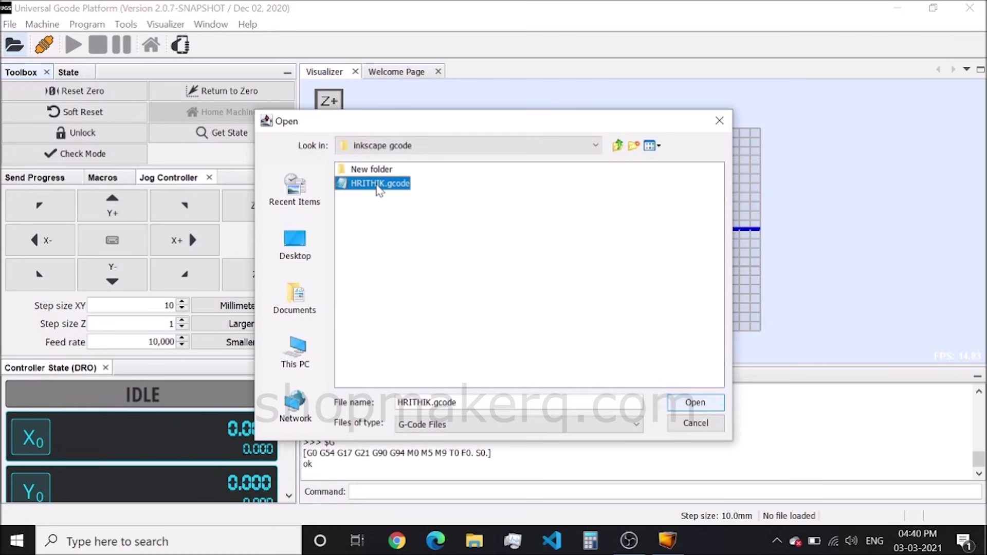
click(695, 404)
click(70, 49)
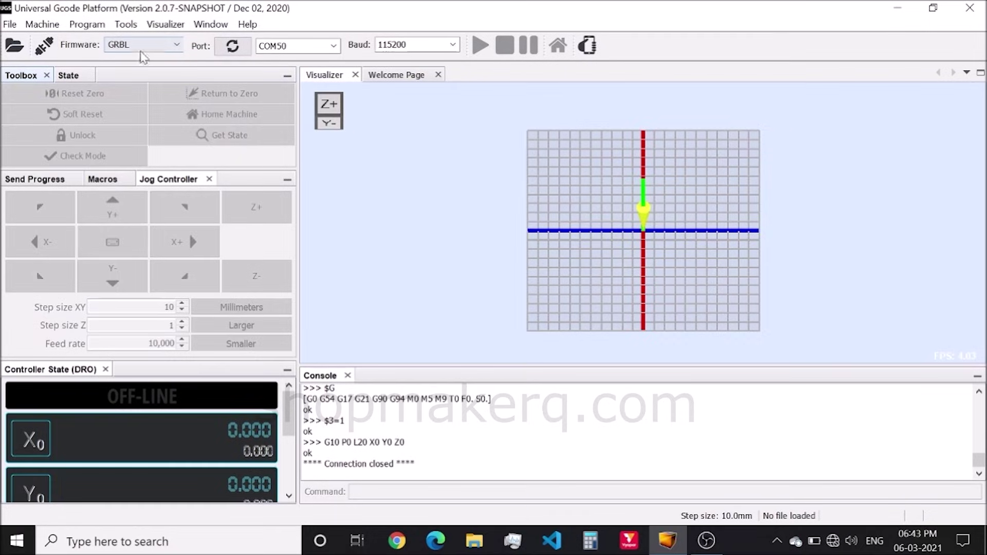
Step: Connect to the GRBL machine on COM50 and save the step direction invert firmware setting ($3) as 1
click(42, 48)
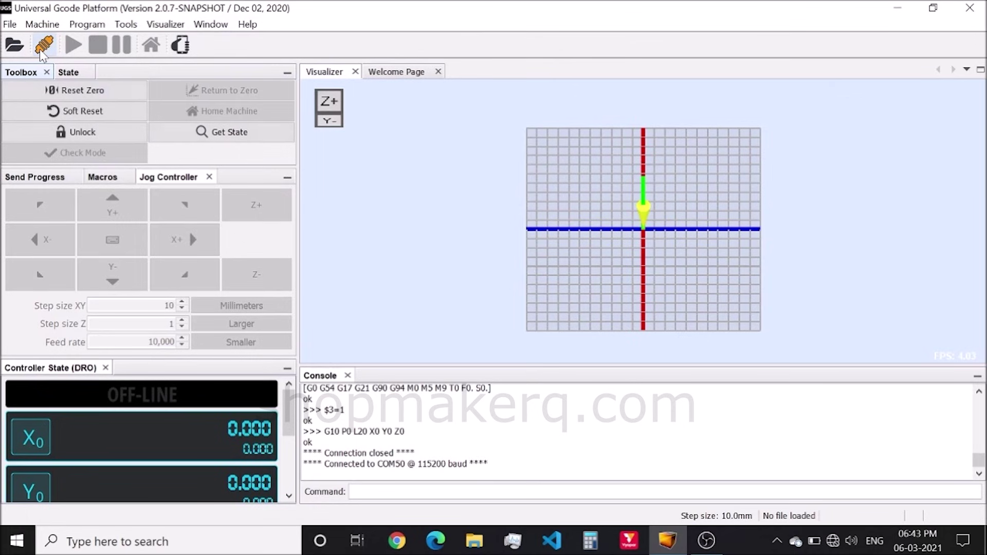
click(42, 24)
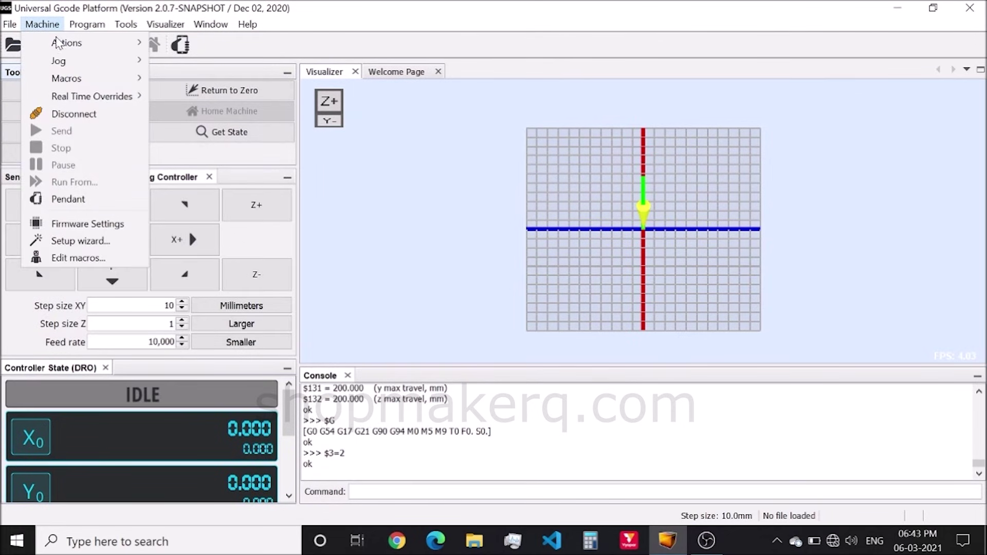
click(124, 225)
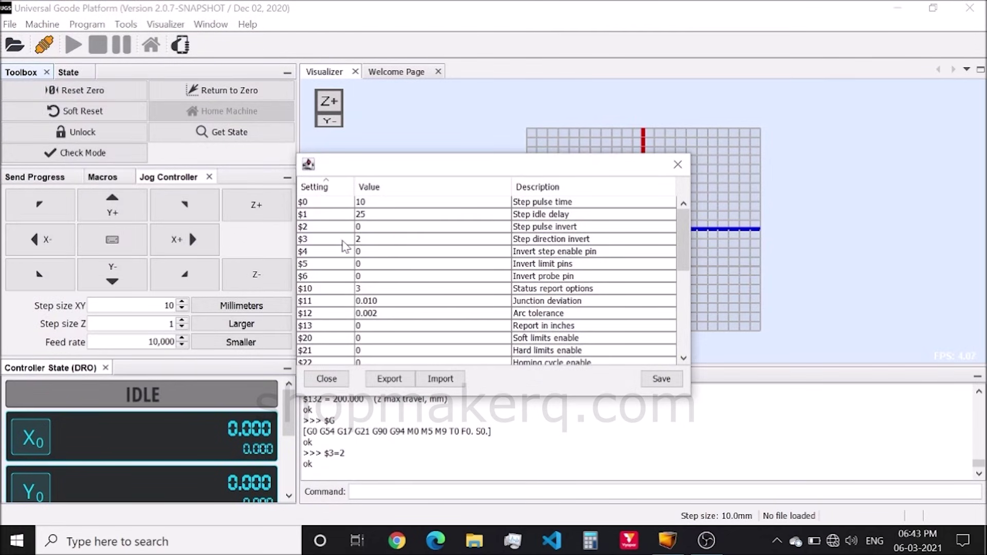
double_click(375, 240)
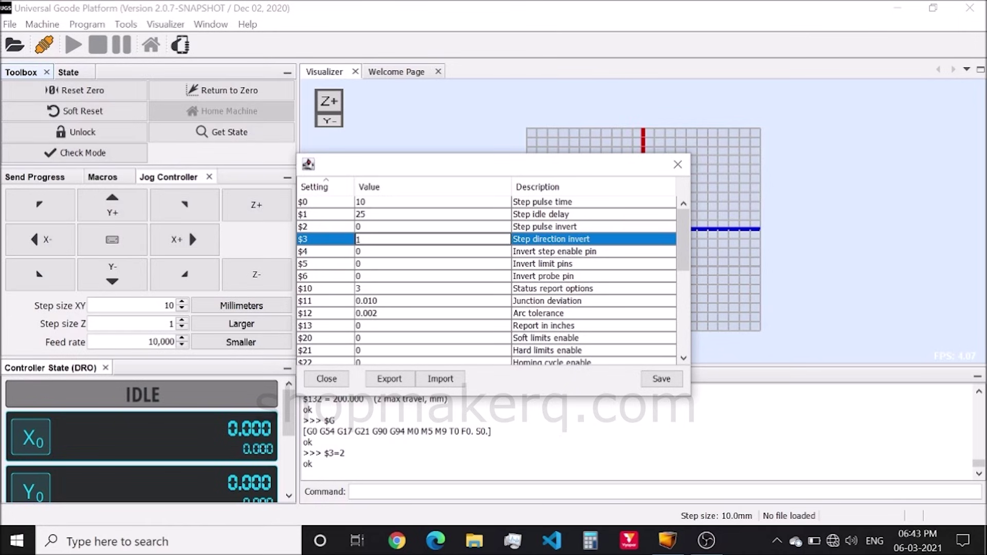
click(375, 242)
click(659, 381)
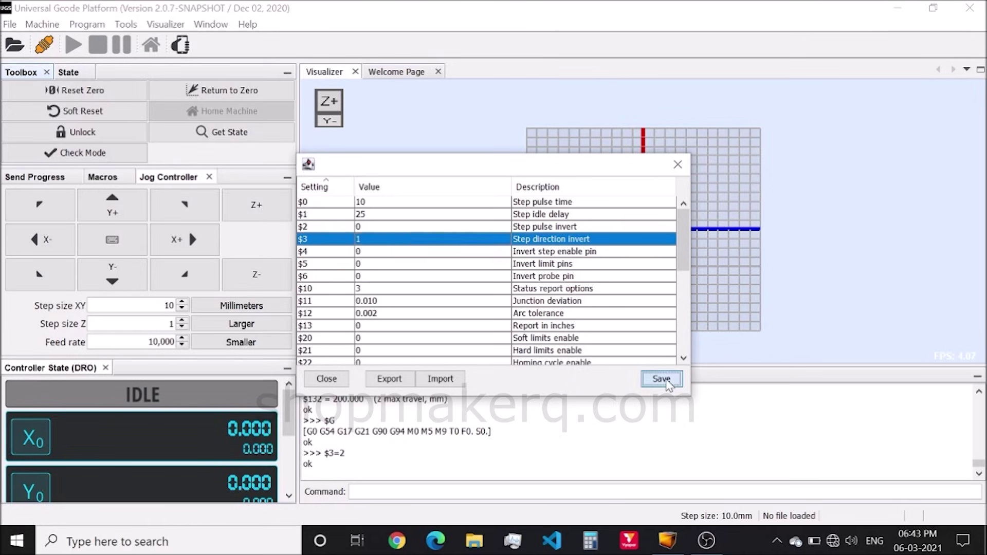
click(678, 164)
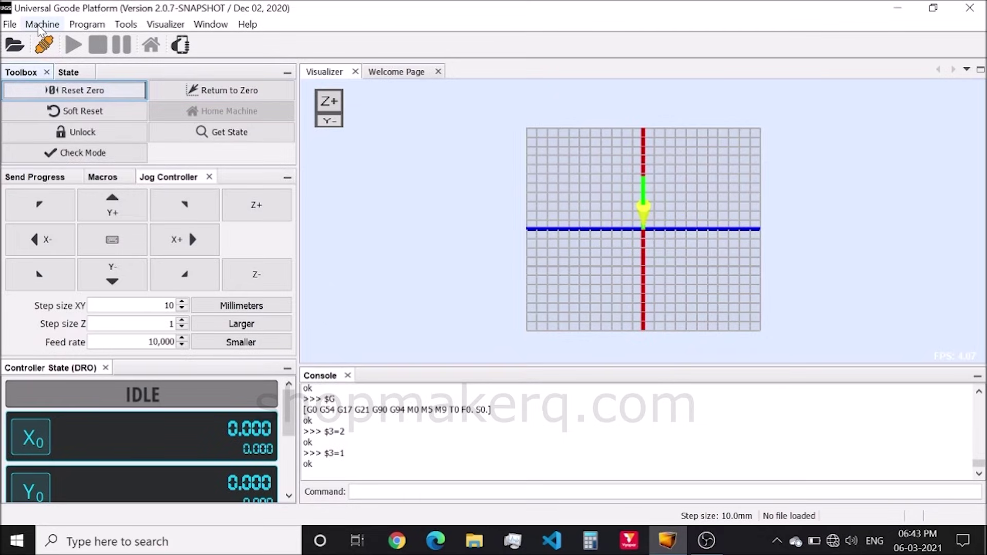
Step: Set the X-, Y- and Z-axis acceleration ($120, $121, $122) to 2000 in the firmware settings and save them
click(42, 24)
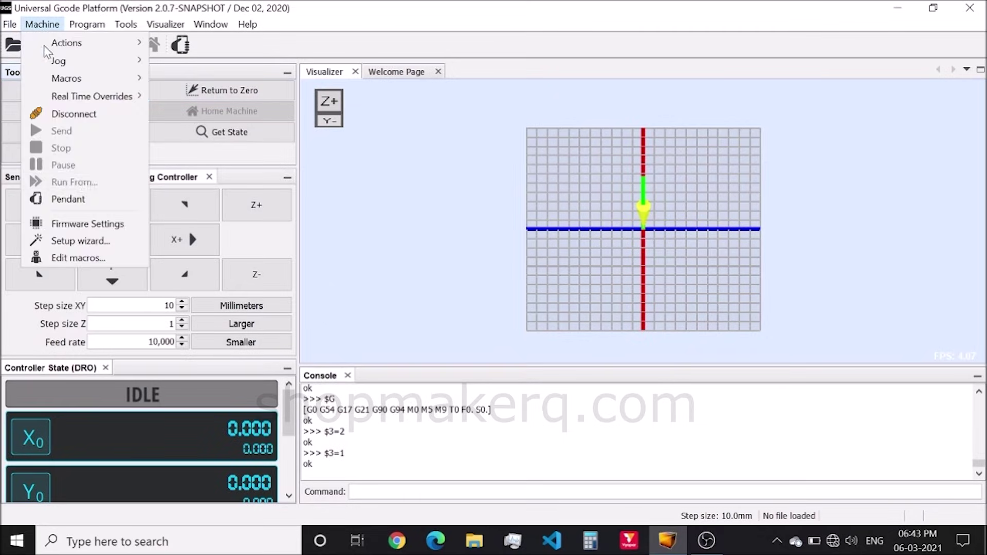
click(96, 228)
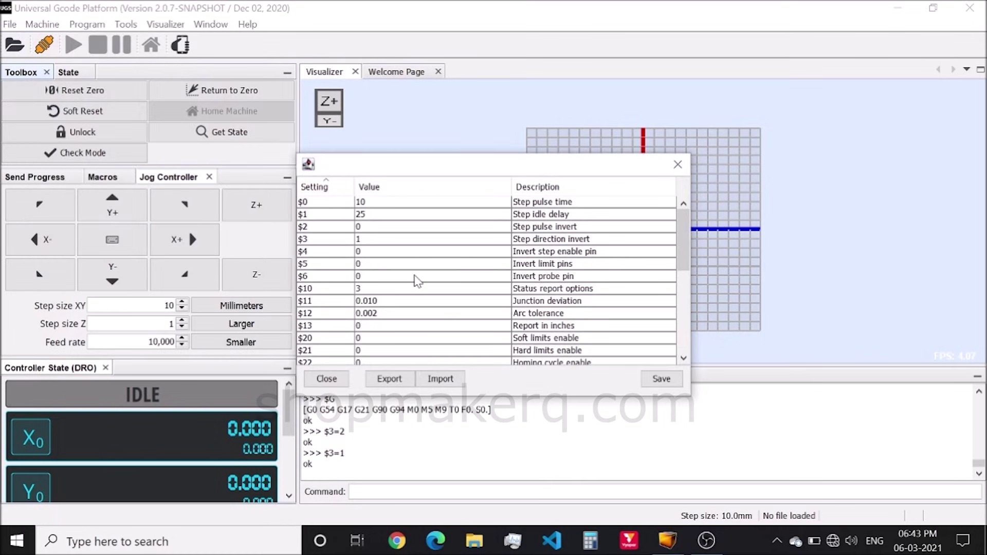
scroll(405, 296, down, 8)
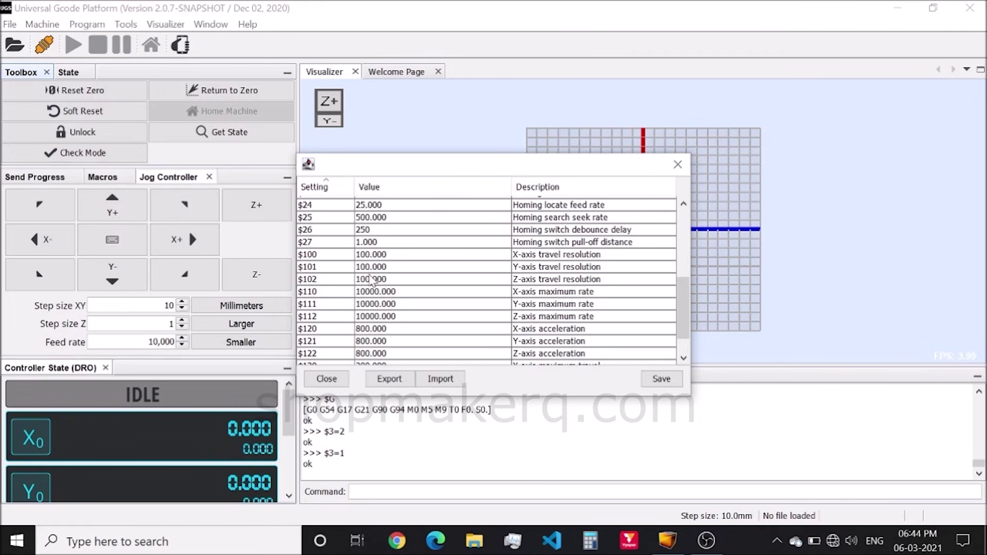
scroll(386, 274, down, 1)
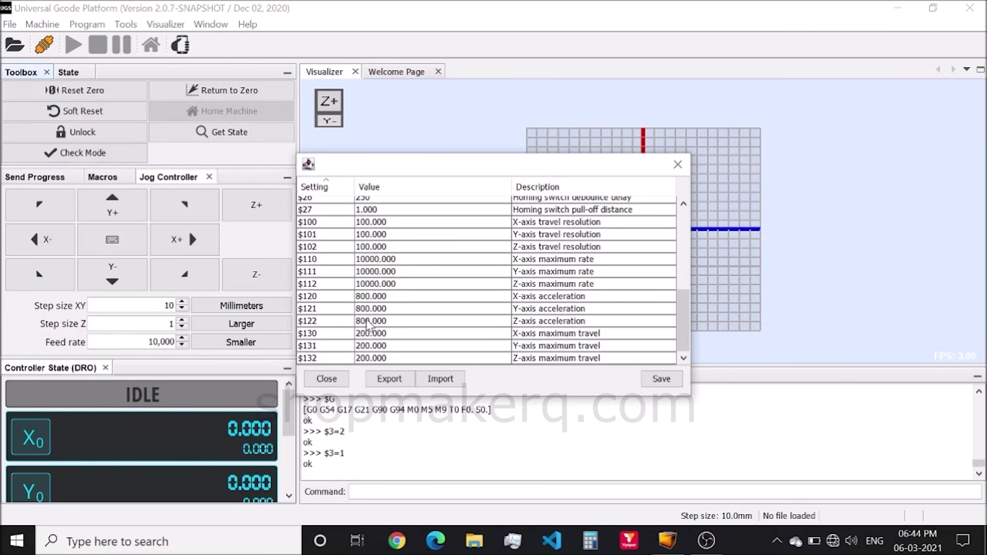
double_click(393, 297)
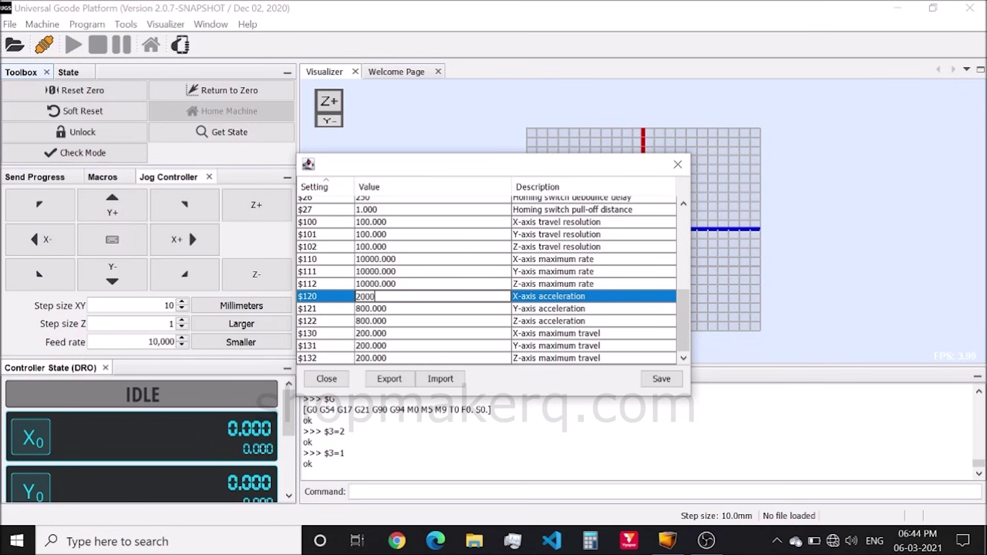
key(Return)
key(Down)
text(2000)
key(Return)
key(Down)
text(2000)
key(Return)
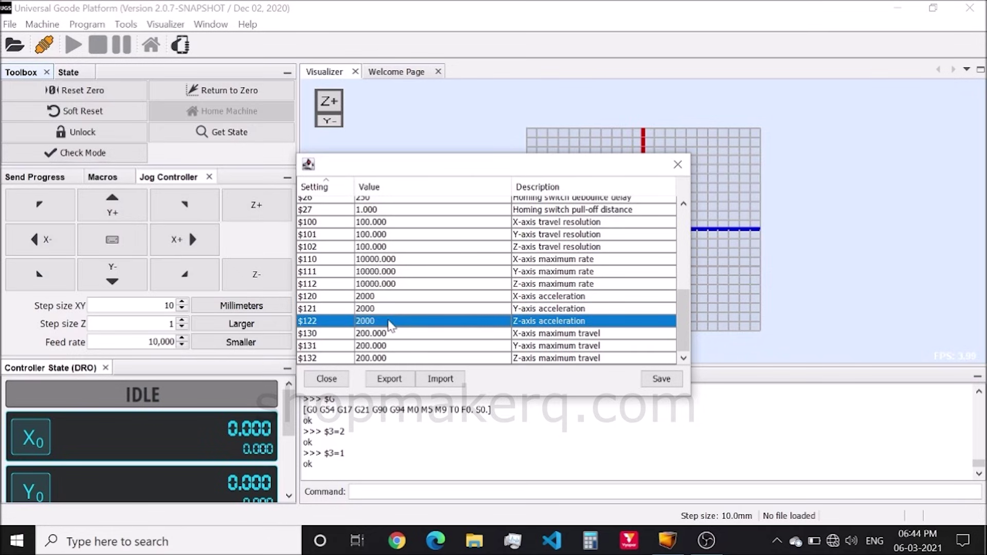
click(658, 380)
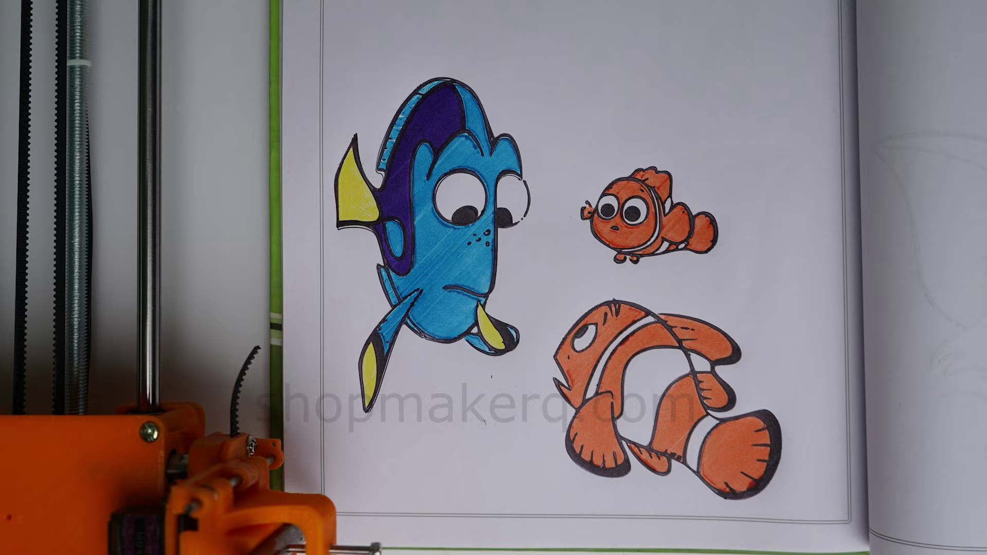